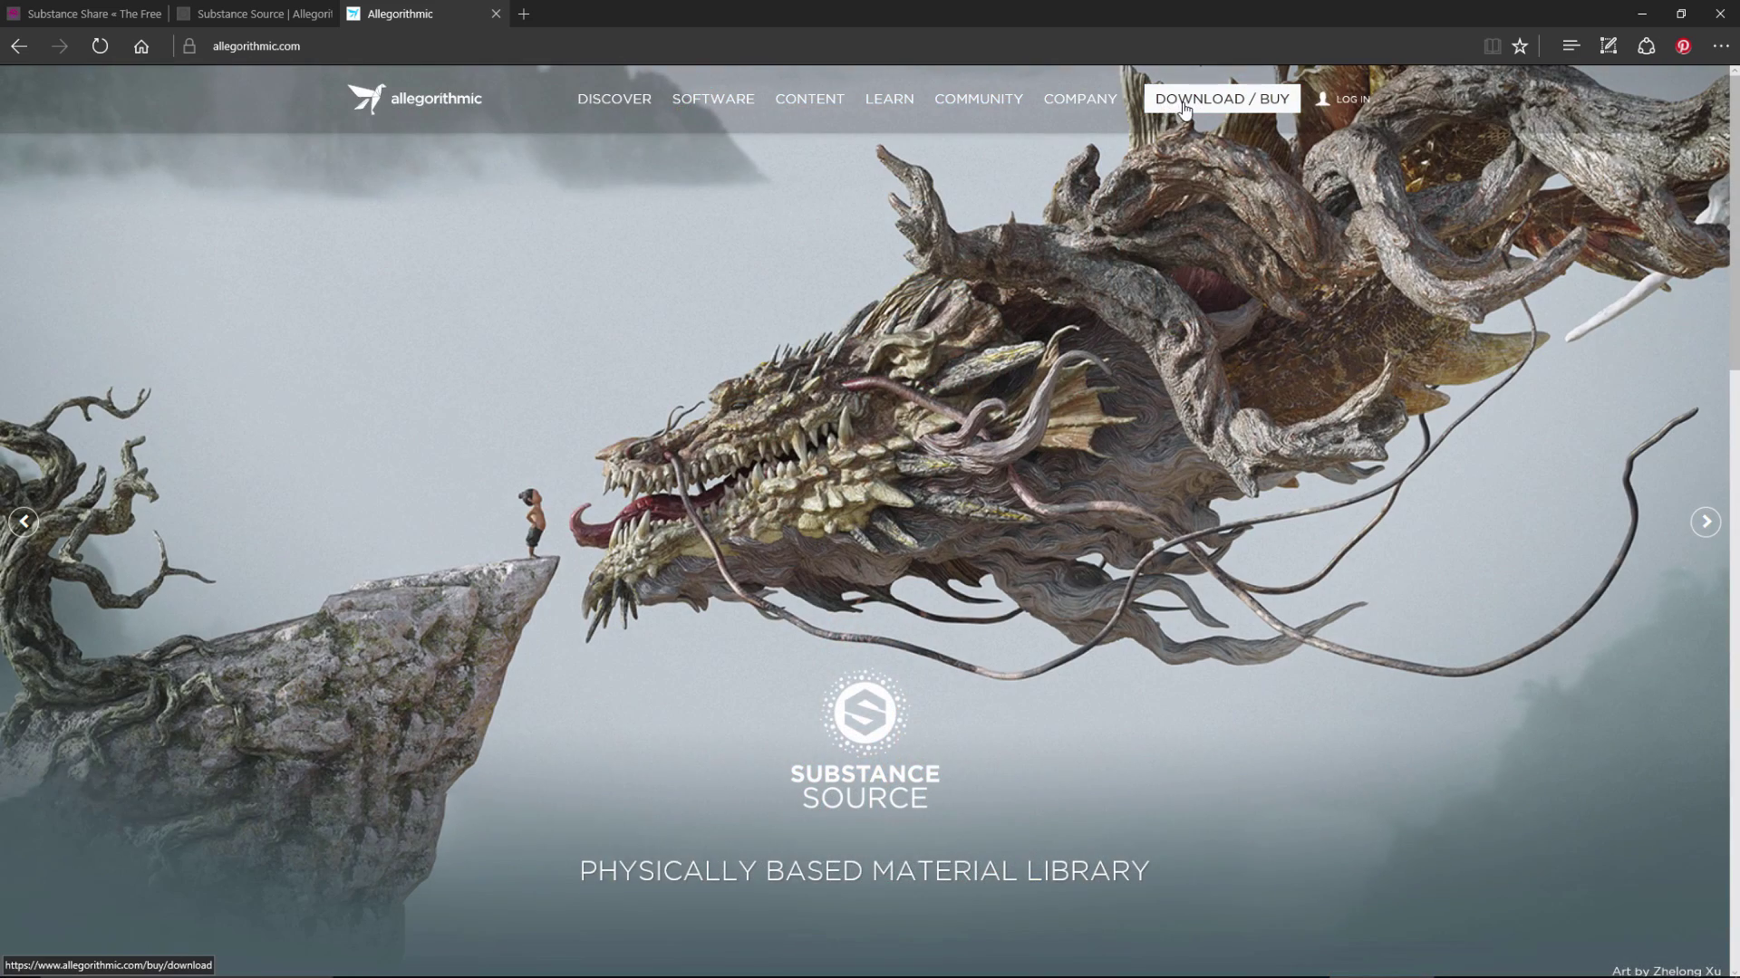
# Step: Open the DOWNLOAD / BUY page listing 30-day trials for Substance Painter 2 and Designer 6
pyautogui.click(1184, 107)
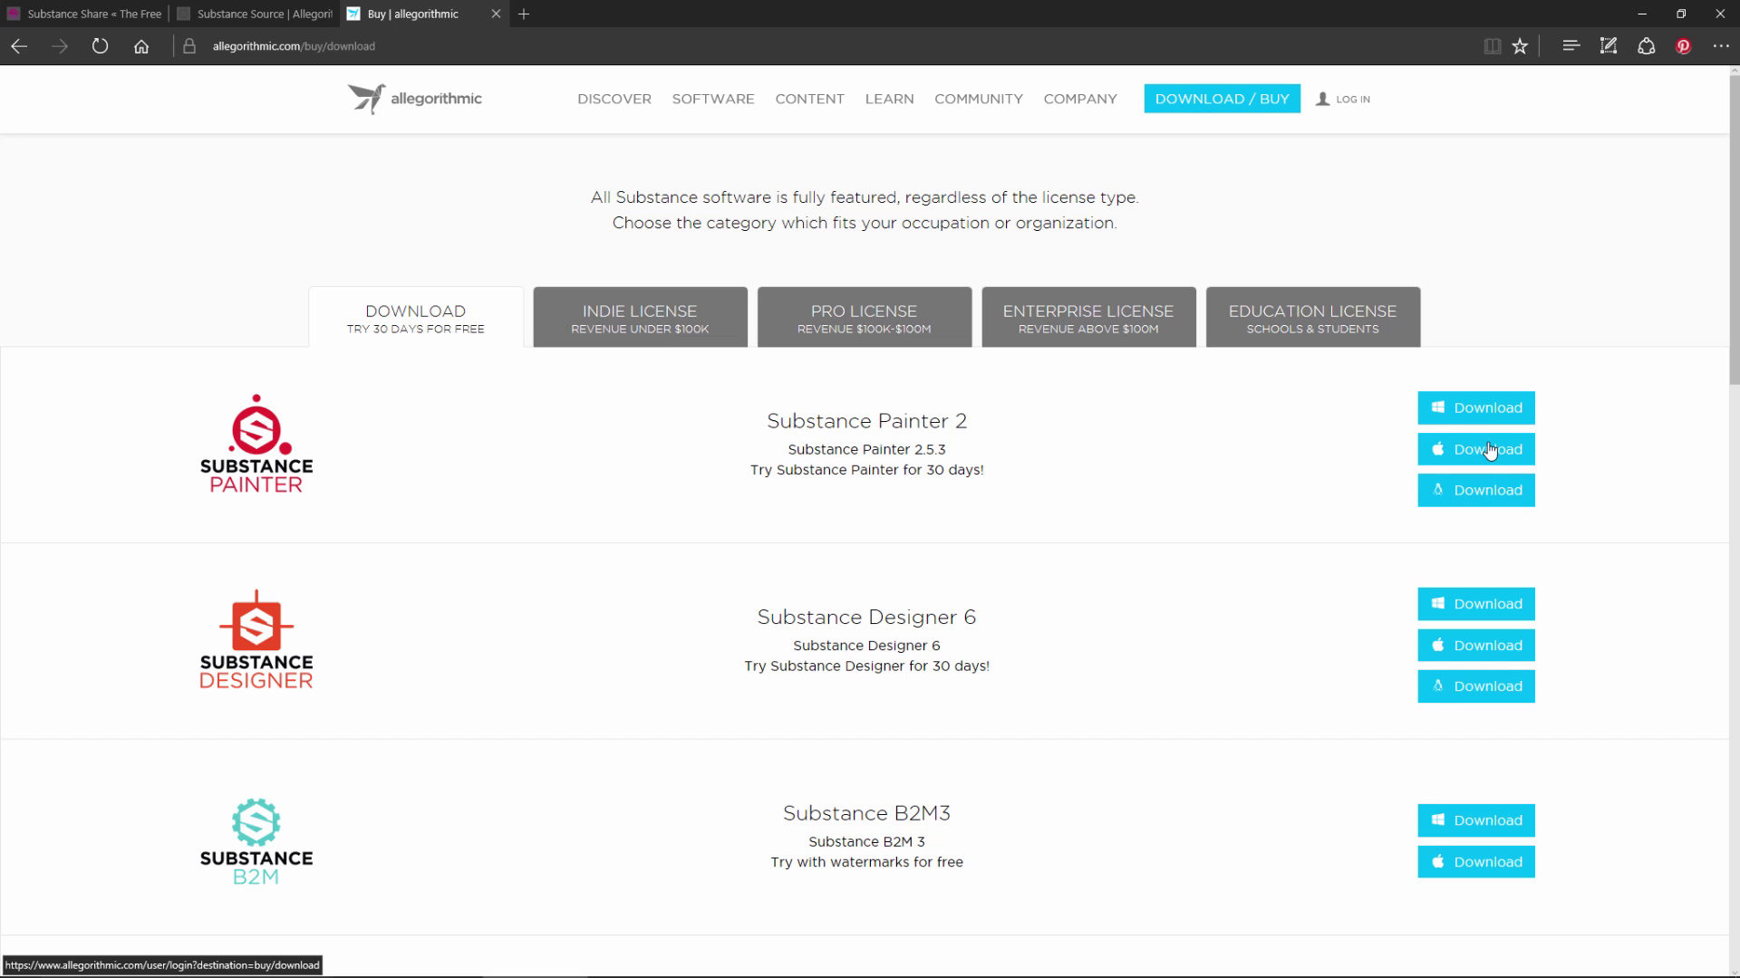
# Step: Request the Substance Painter trial download, then go to the Substance Share site
pyautogui.click(1504, 415)
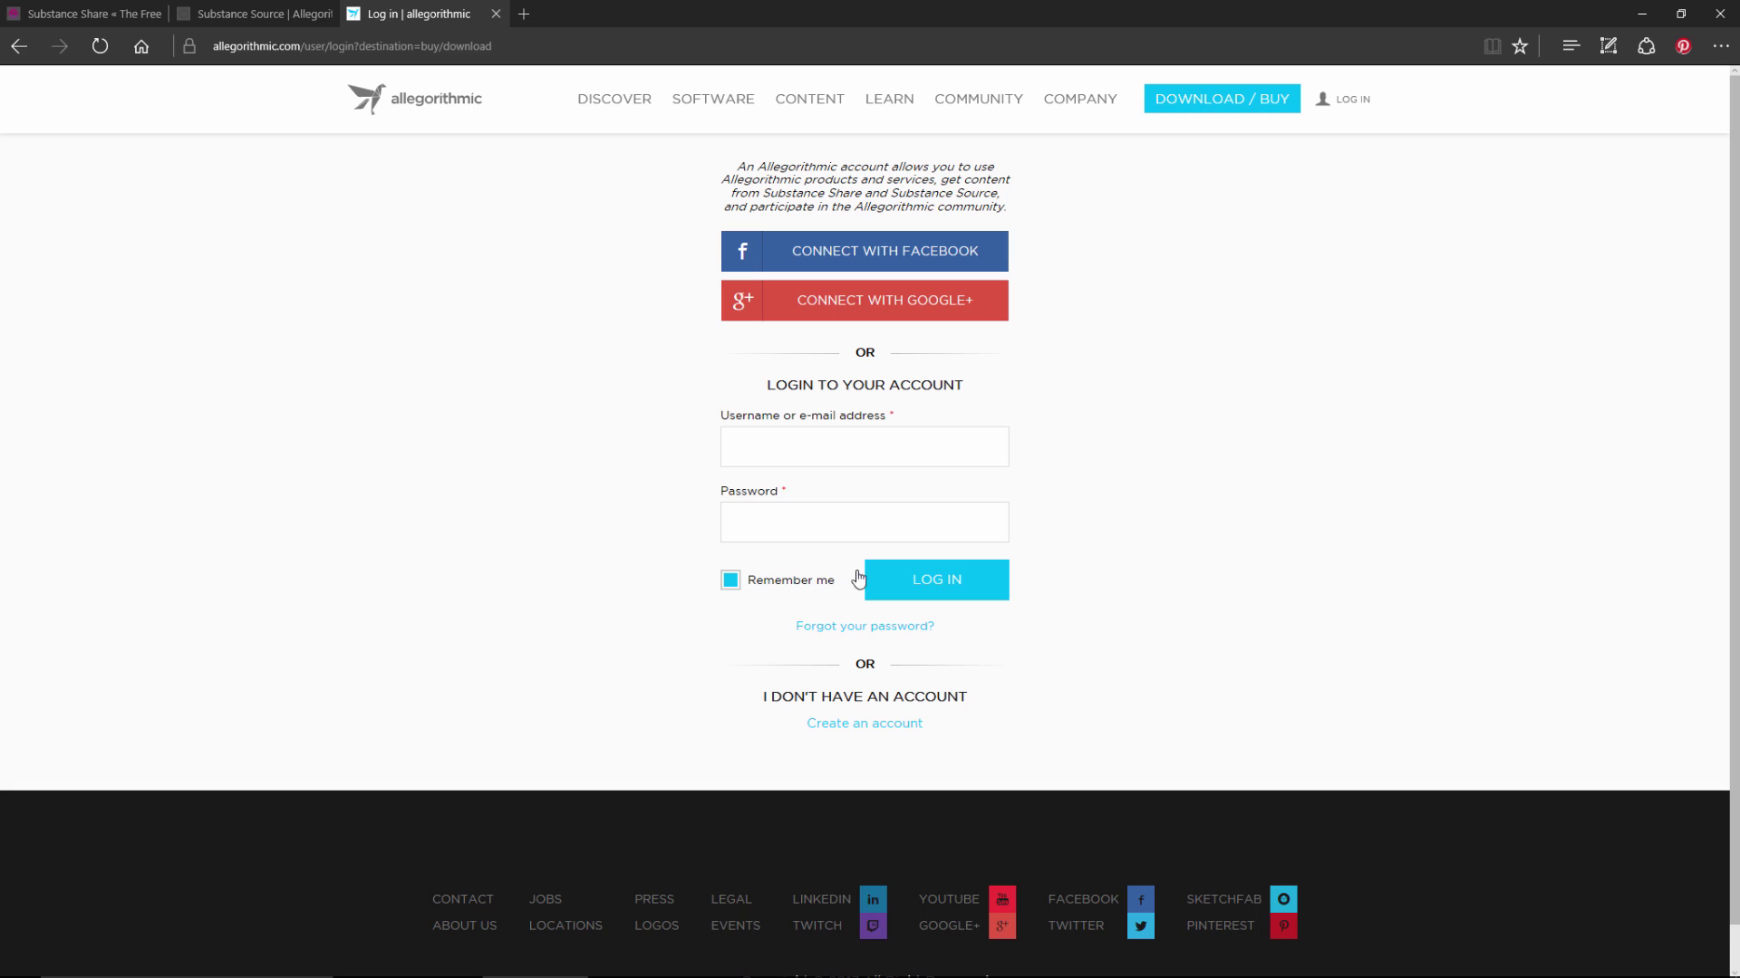
pyautogui.click(67, 15)
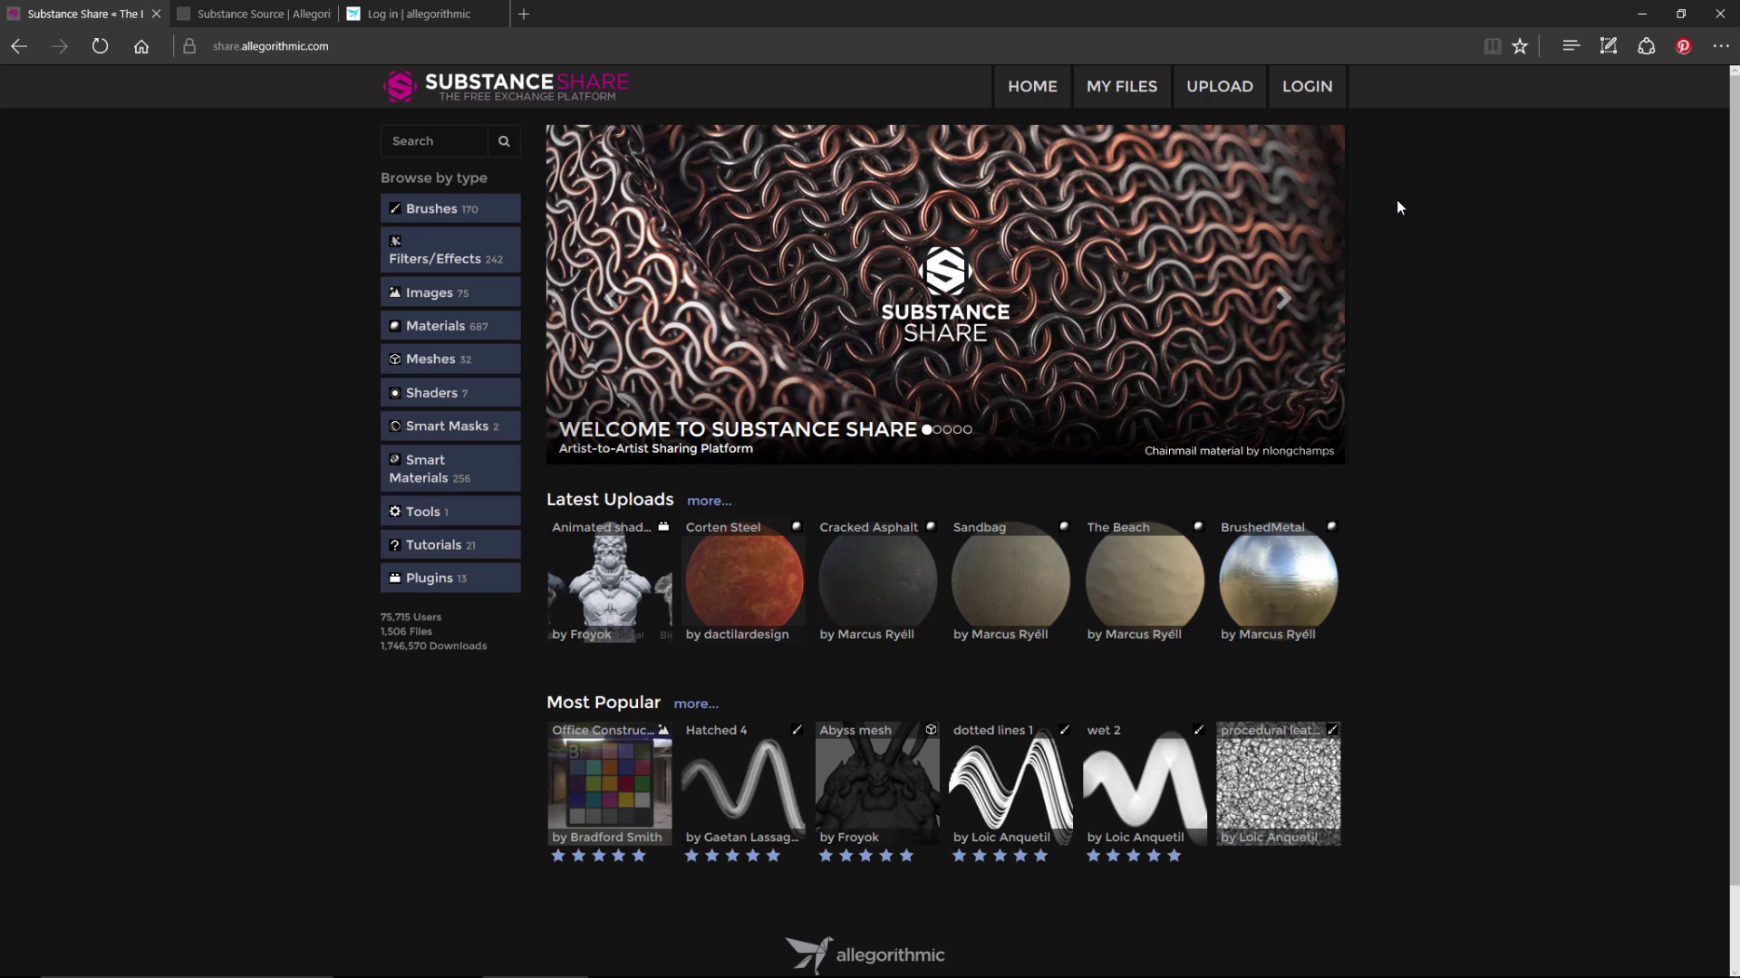
# Step: Browse the Character category of Substance Share meshes, then switch to Substance Source
pyautogui.click(438, 362)
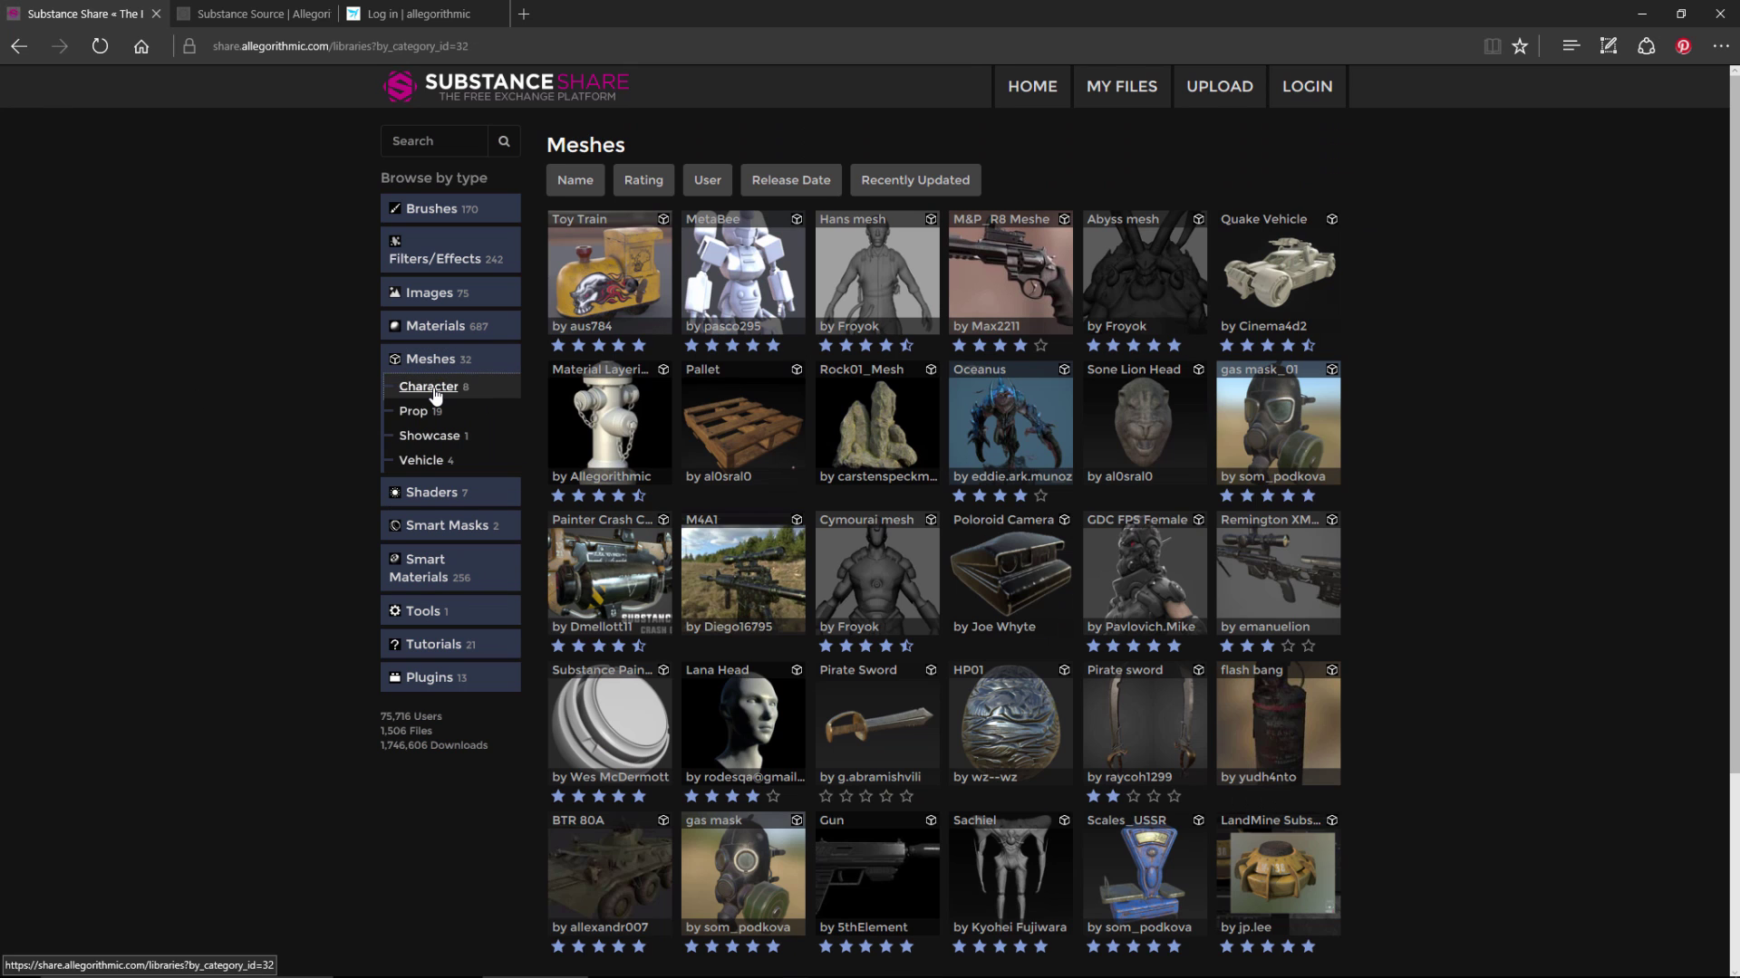
pyautogui.click(436, 390)
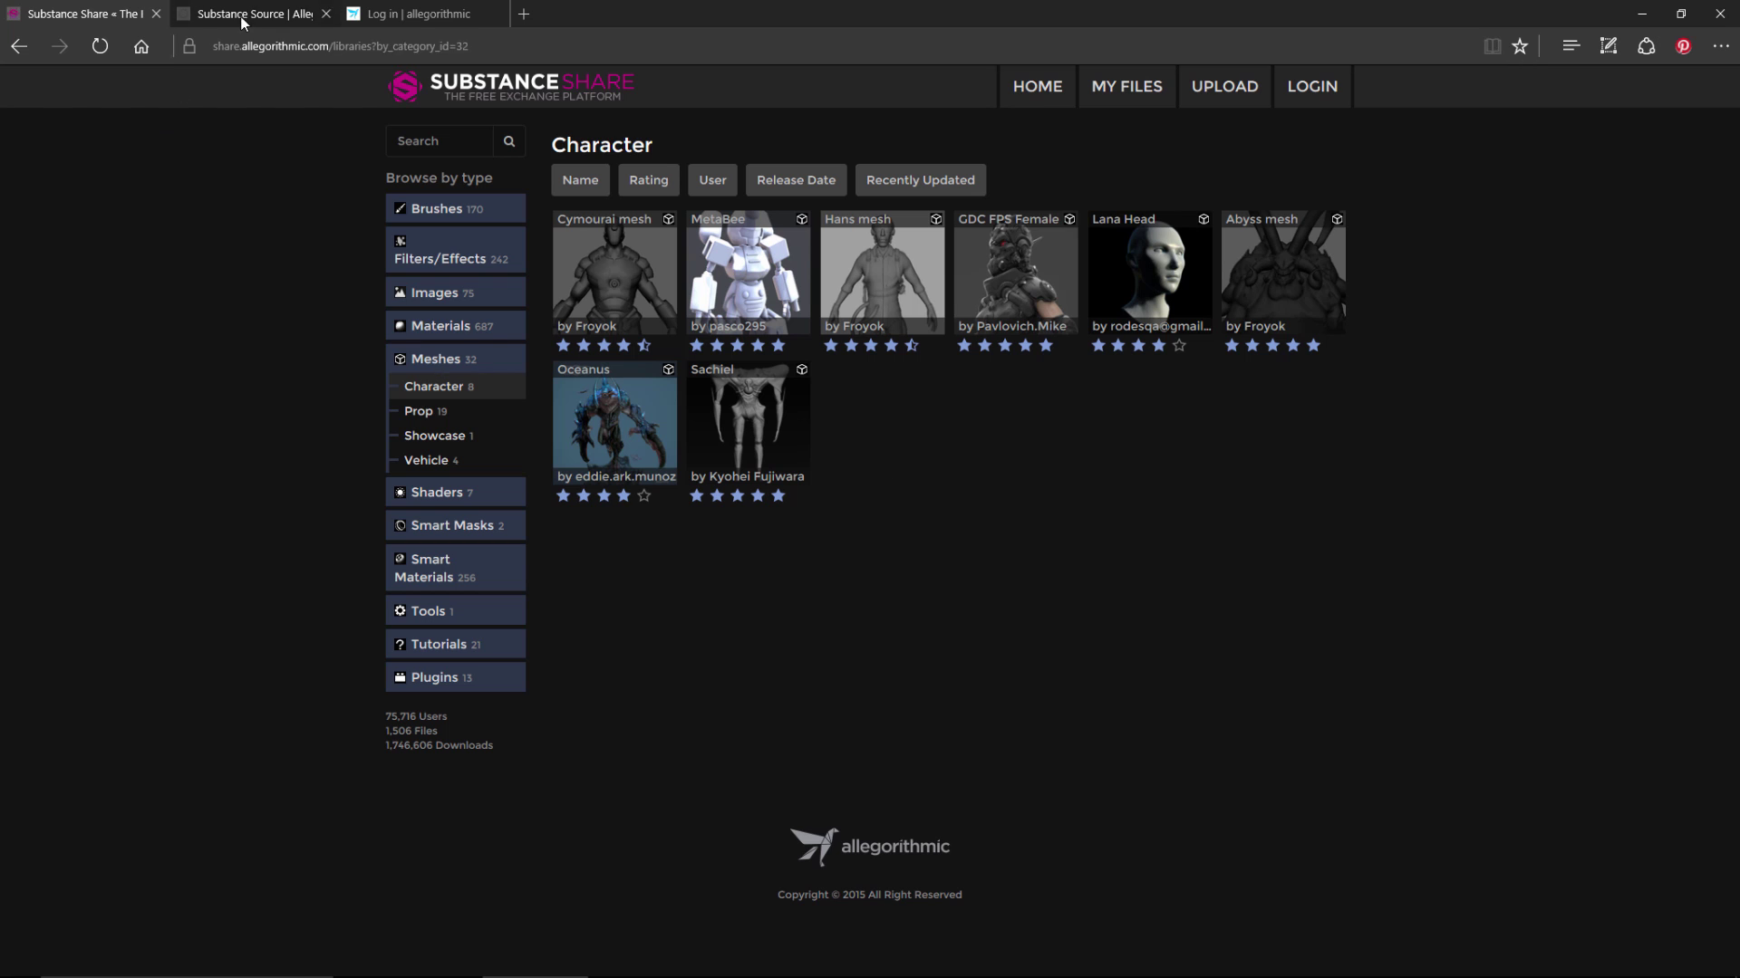
pyautogui.hotkey('ctrl', 'Tab')
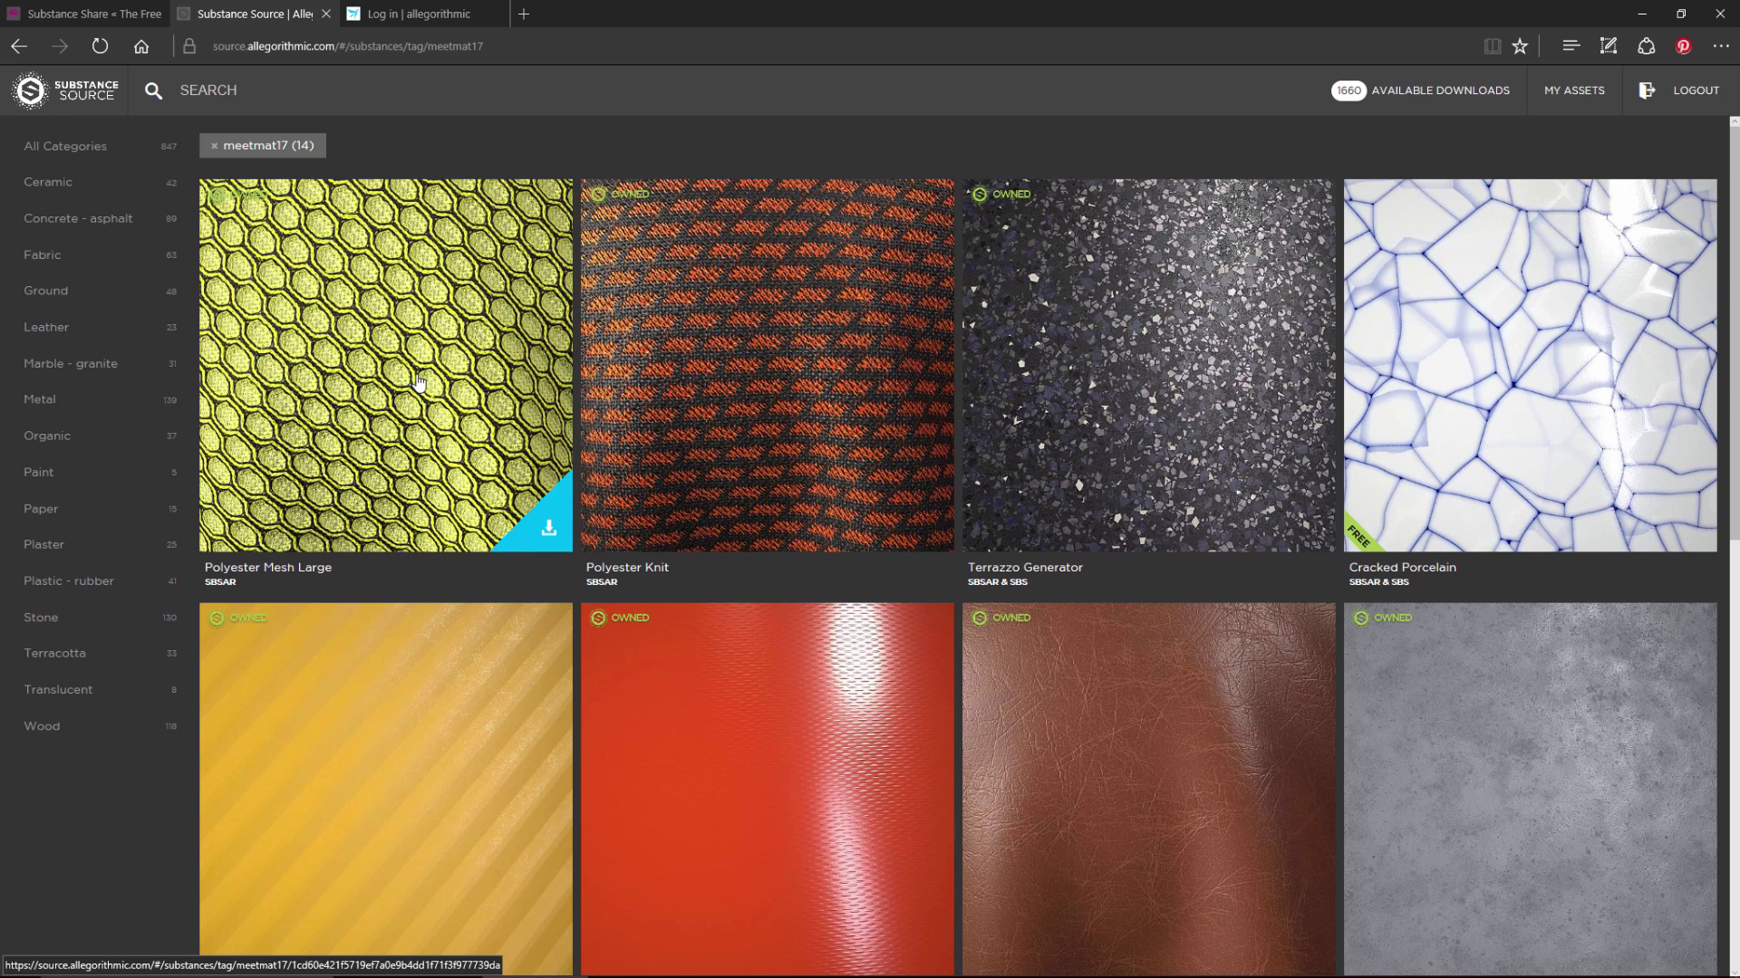
# Step: Download the Polyester Mesh Large fabric material from the meetmat17 collection
pyautogui.click(289, 357)
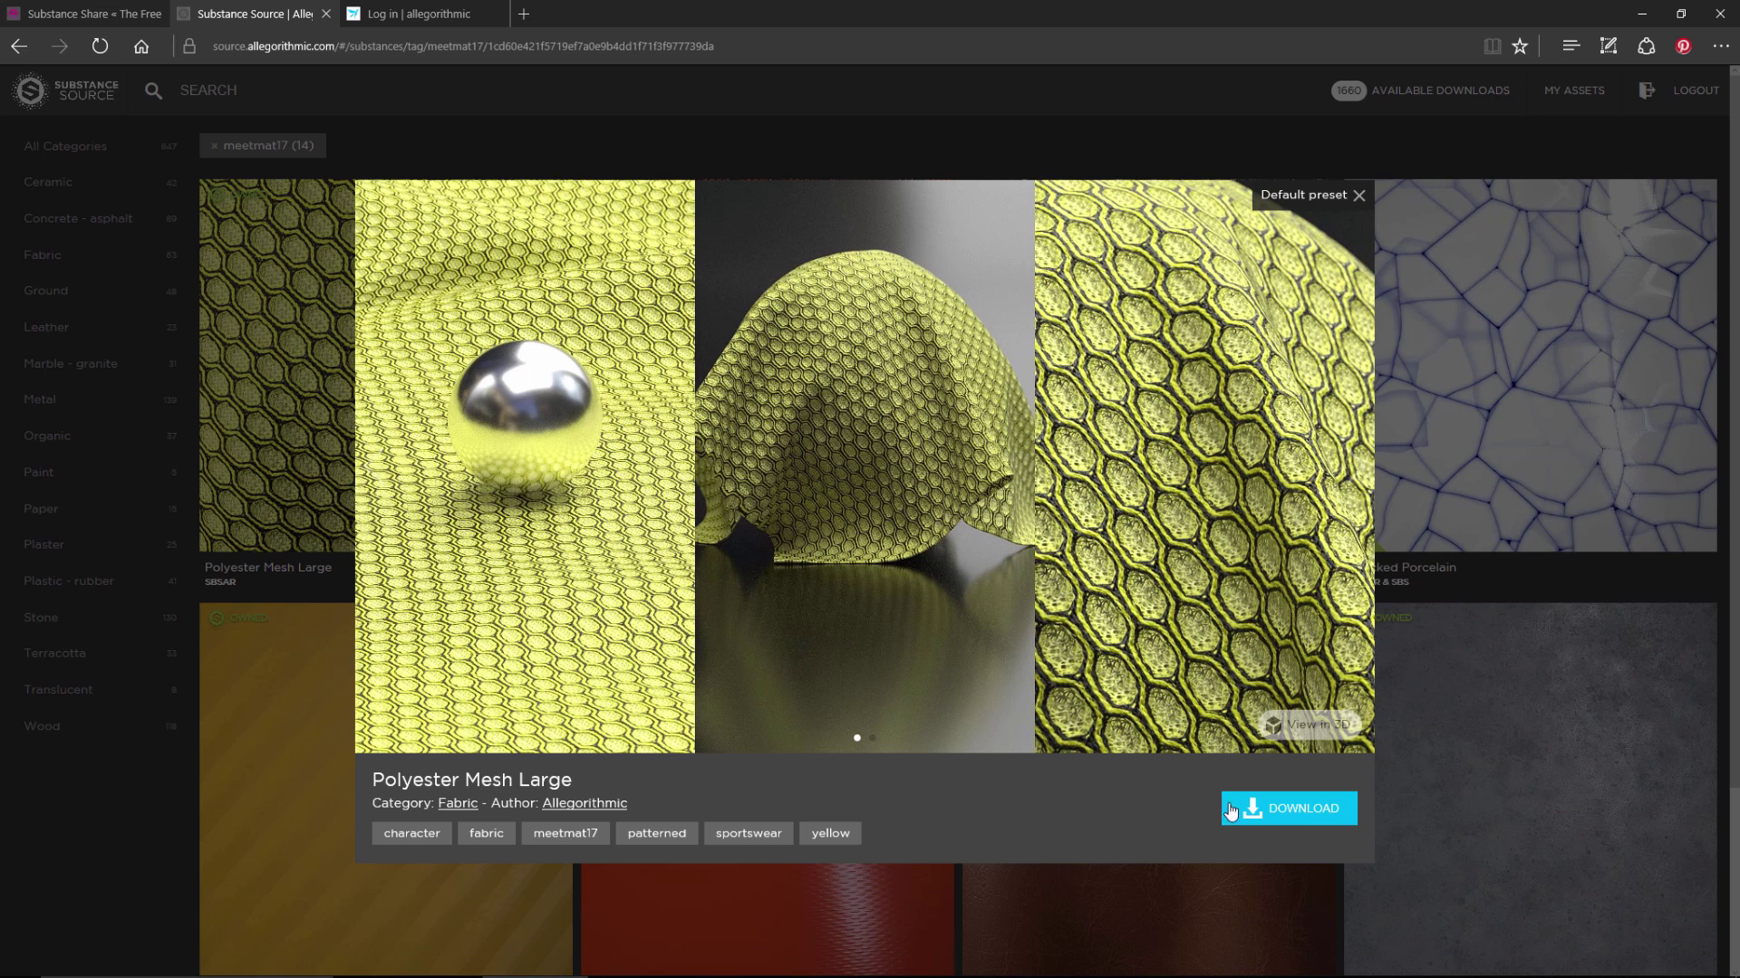
pyautogui.click(1268, 797)
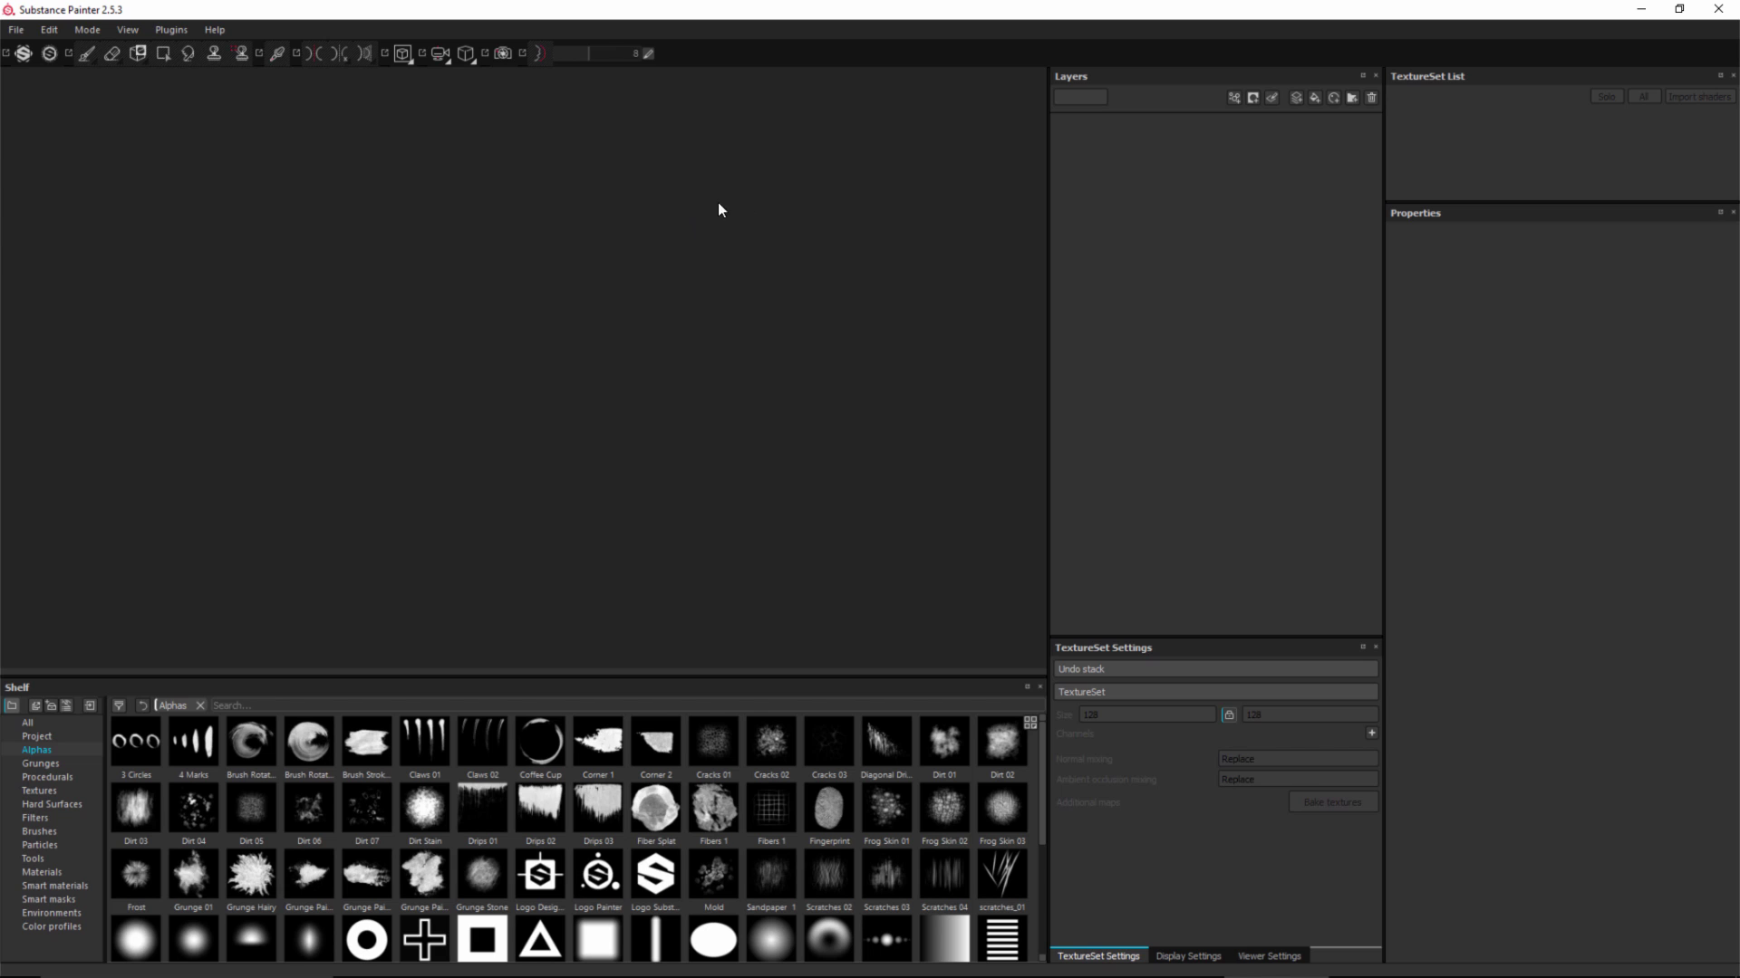
# Step: Create a new project from Mesh_MAT.FBX with 2048 document resolution
pyautogui.click(17, 30)
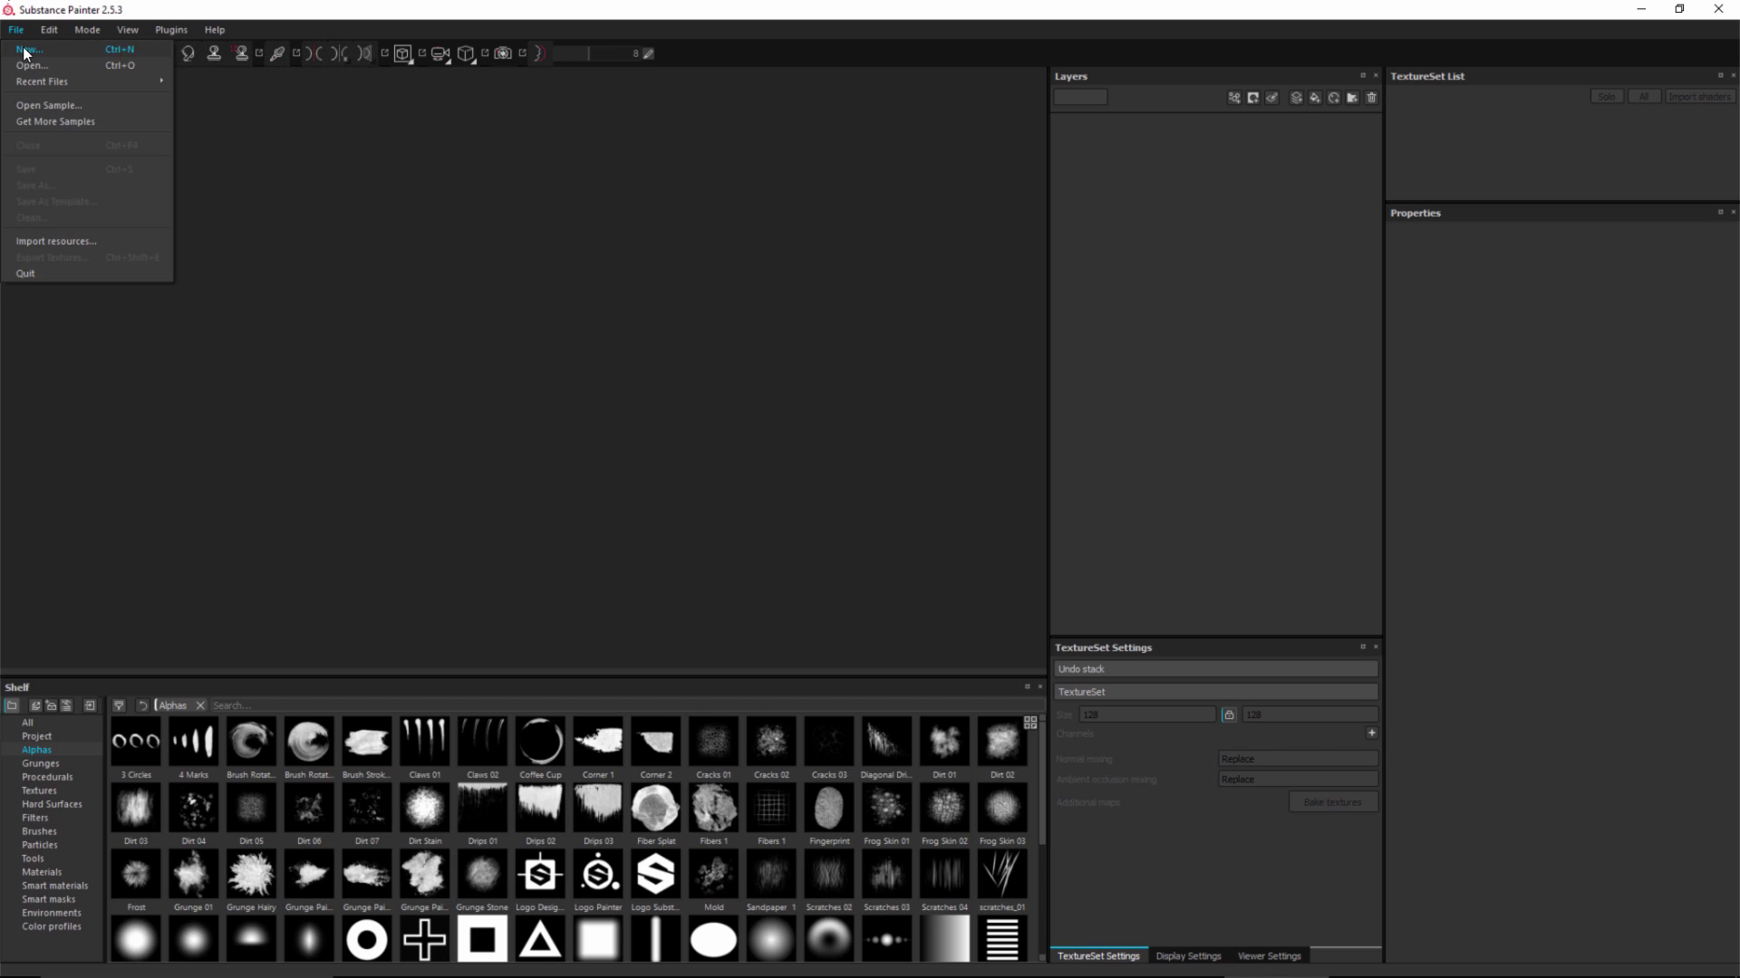
pyautogui.click(24, 53)
pyautogui.moveTo(696, 294); pyautogui.dragTo(692, 268)
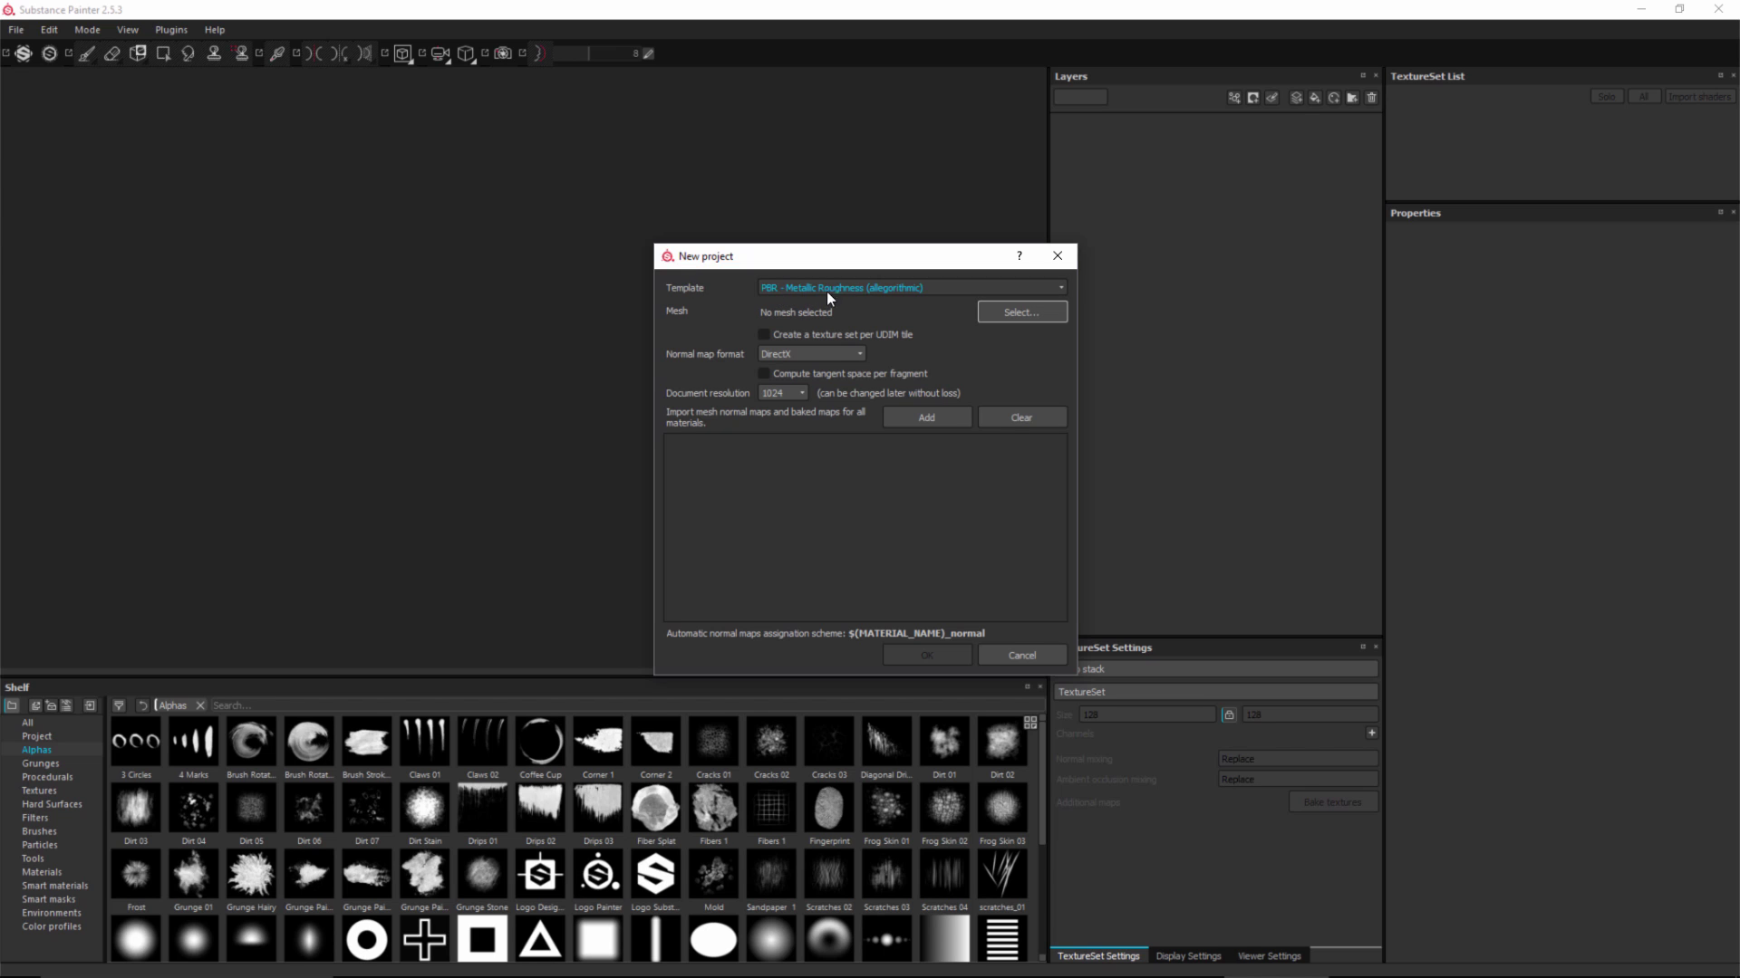
pyautogui.click(1015, 312)
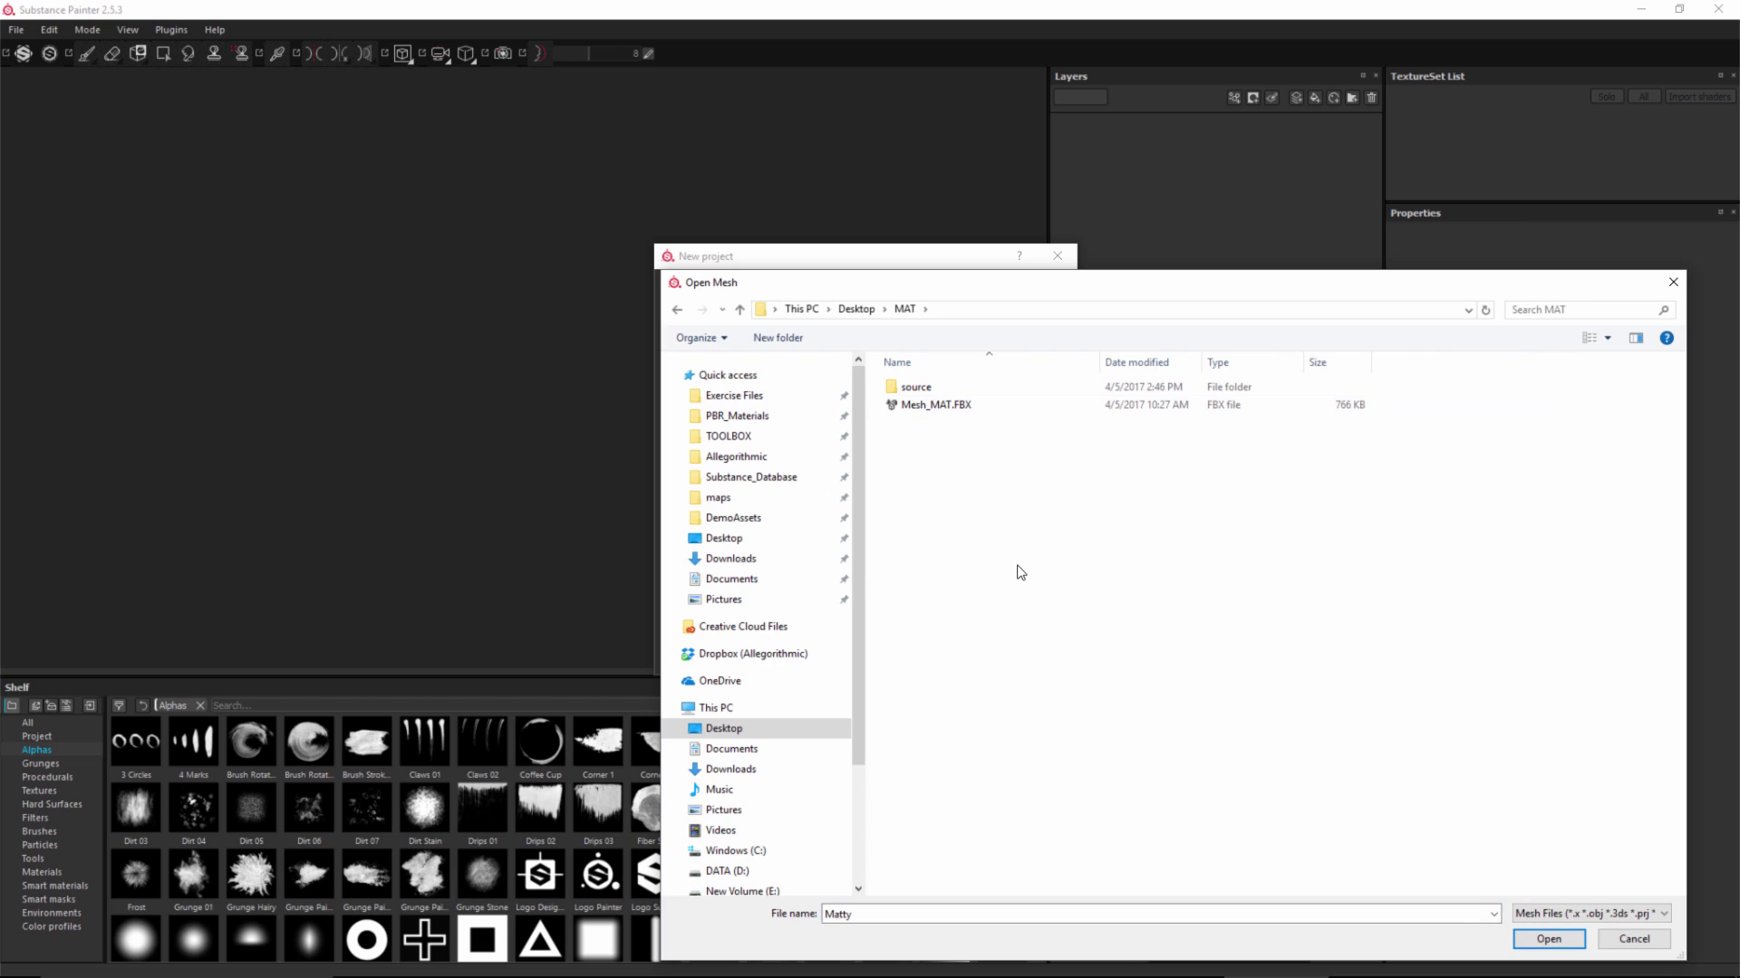
pyautogui.click(950, 411)
pyautogui.click(1549, 939)
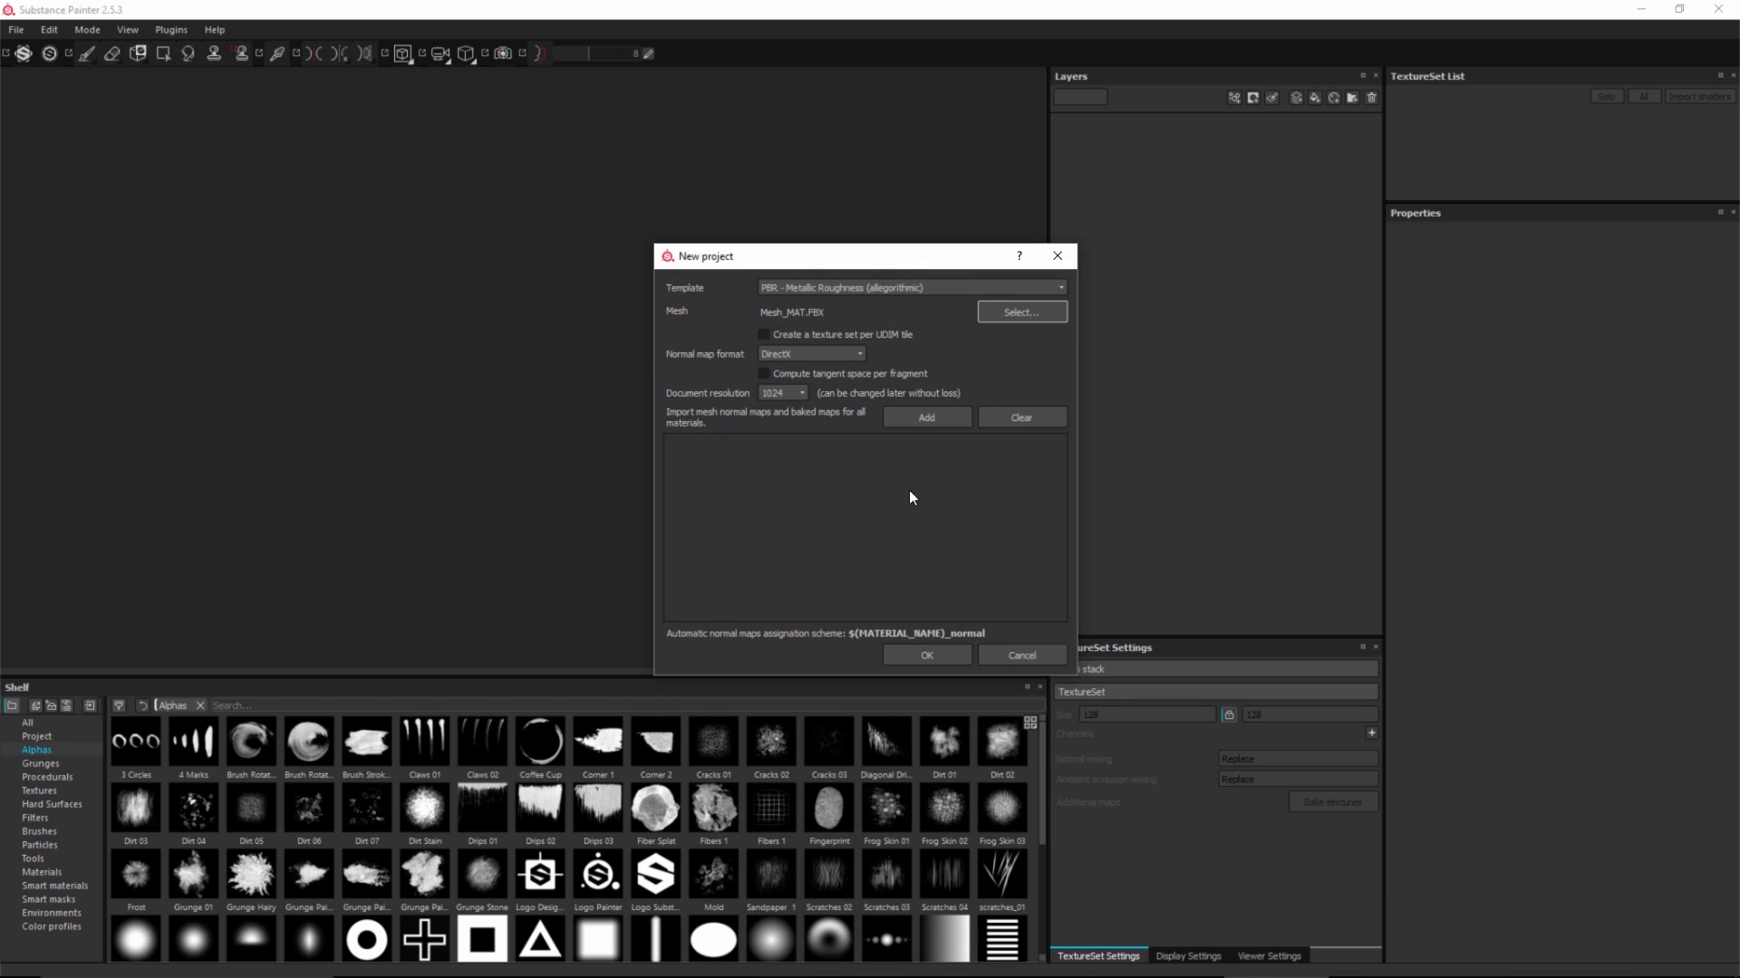
pyautogui.click(786, 394)
pyautogui.click(928, 655)
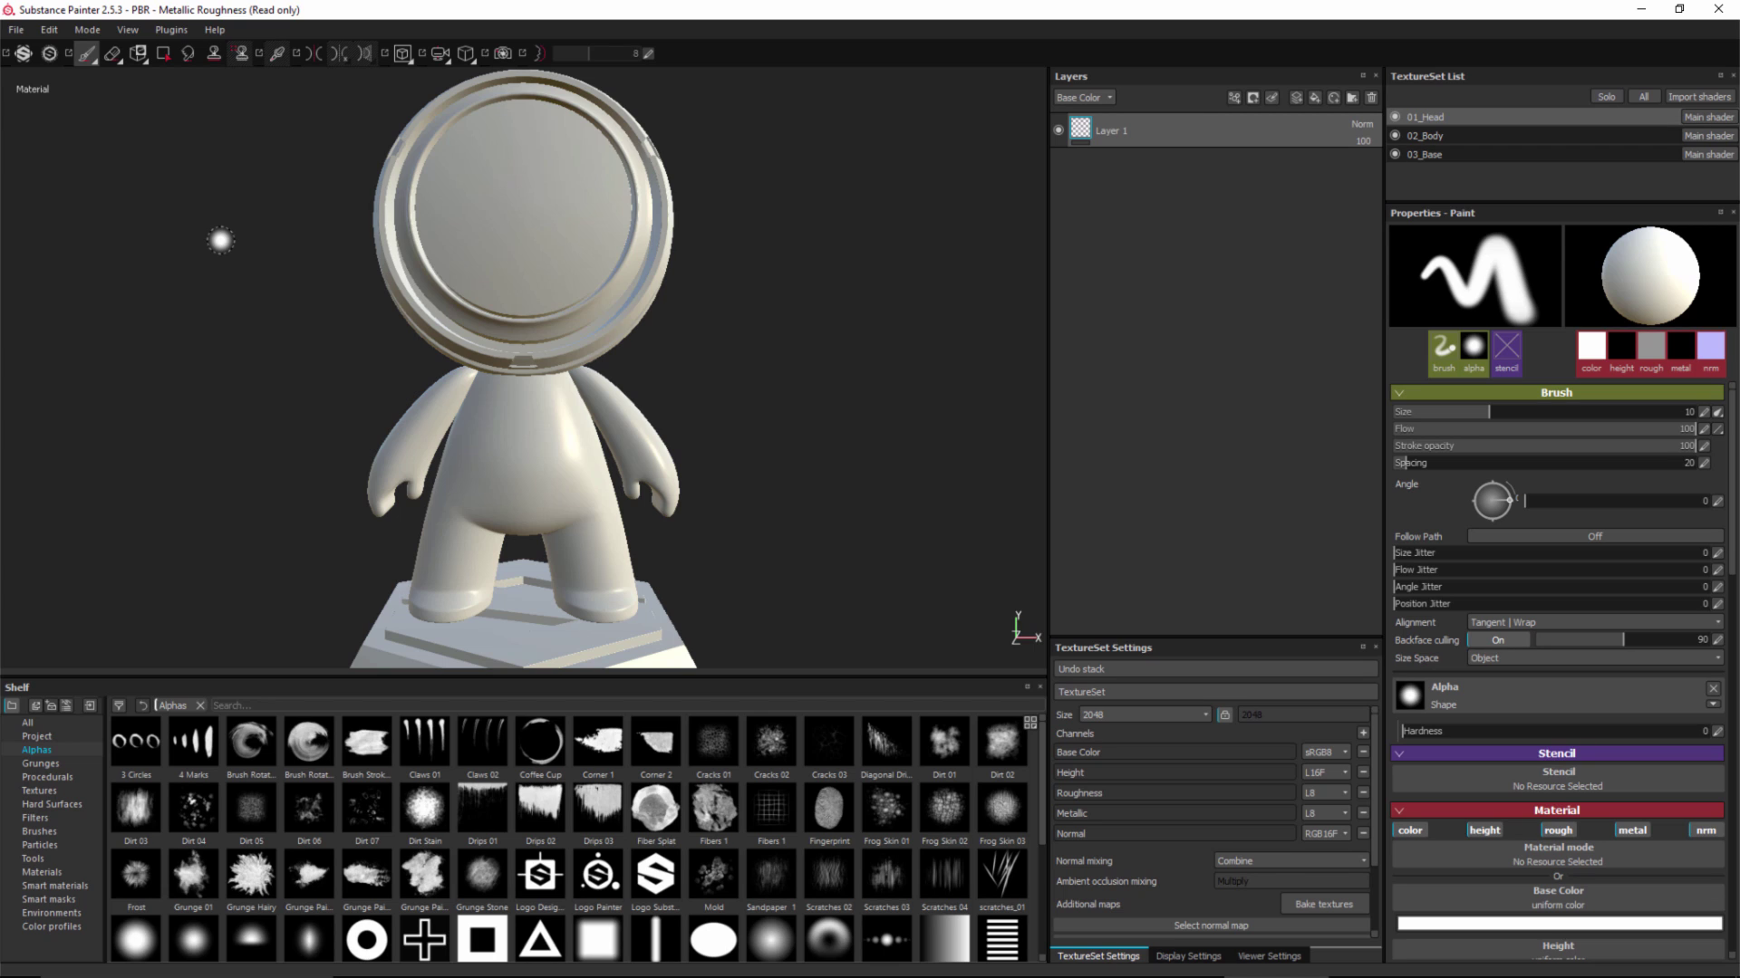
# Step: Add all eight .sbsar archives from the MAT source folder to the resource import list
pyautogui.click(90, 705)
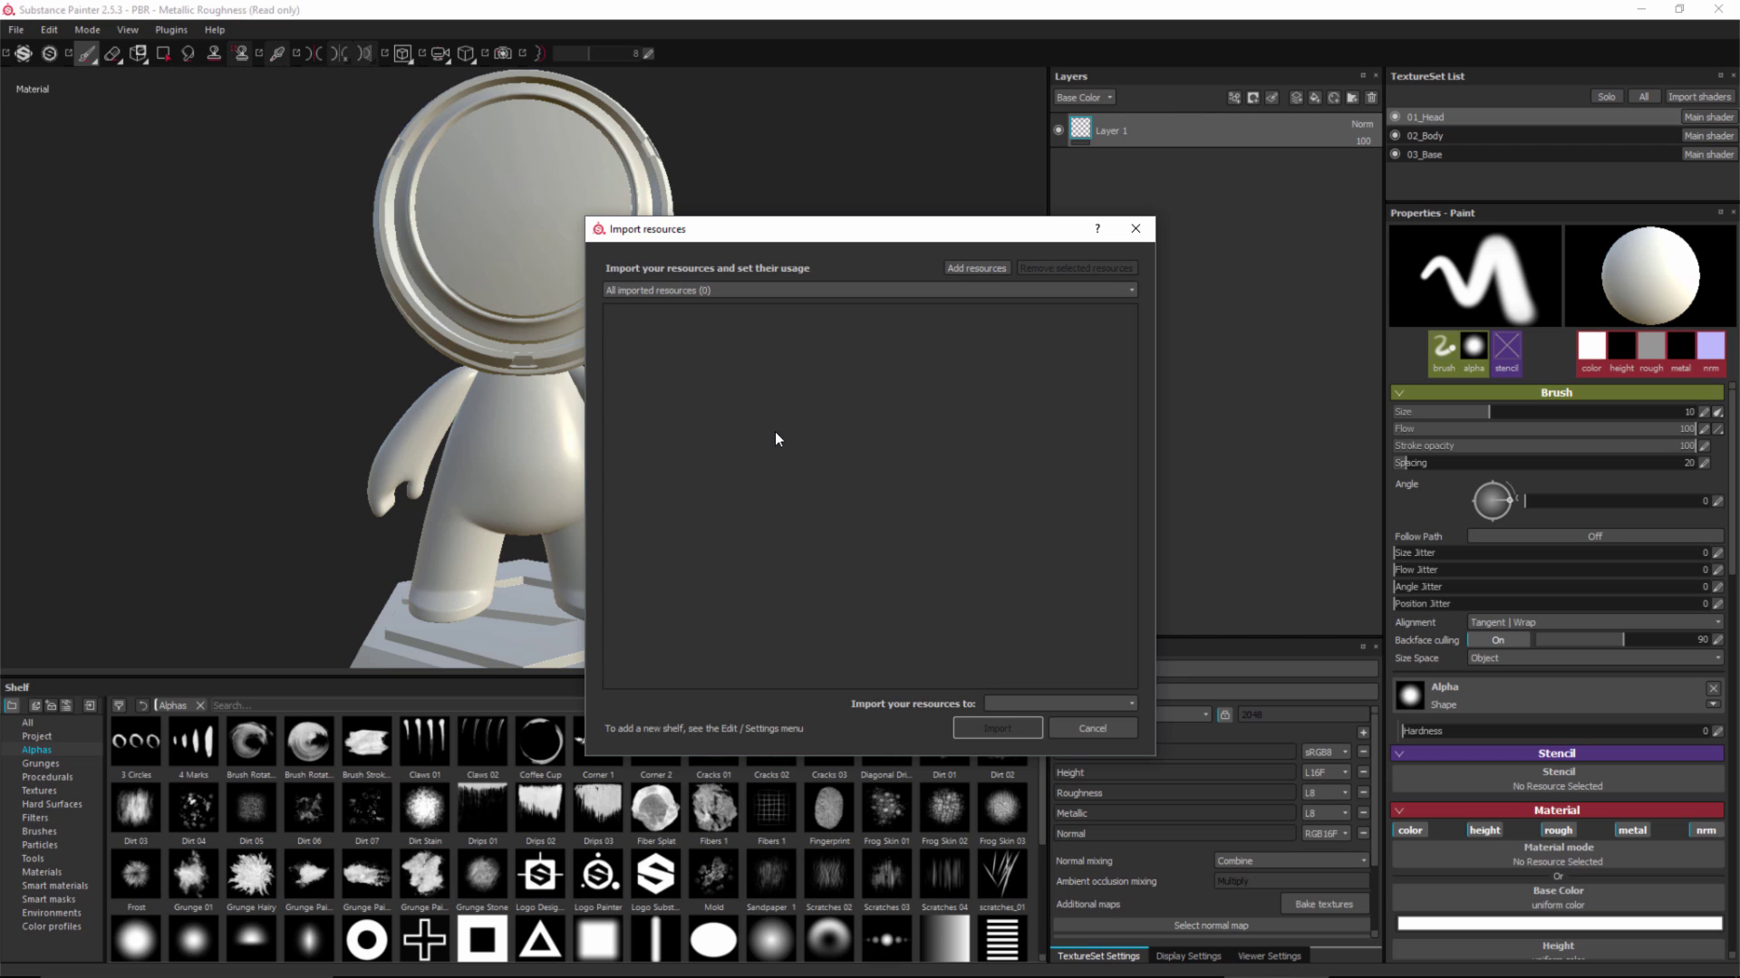
pyautogui.click(968, 269)
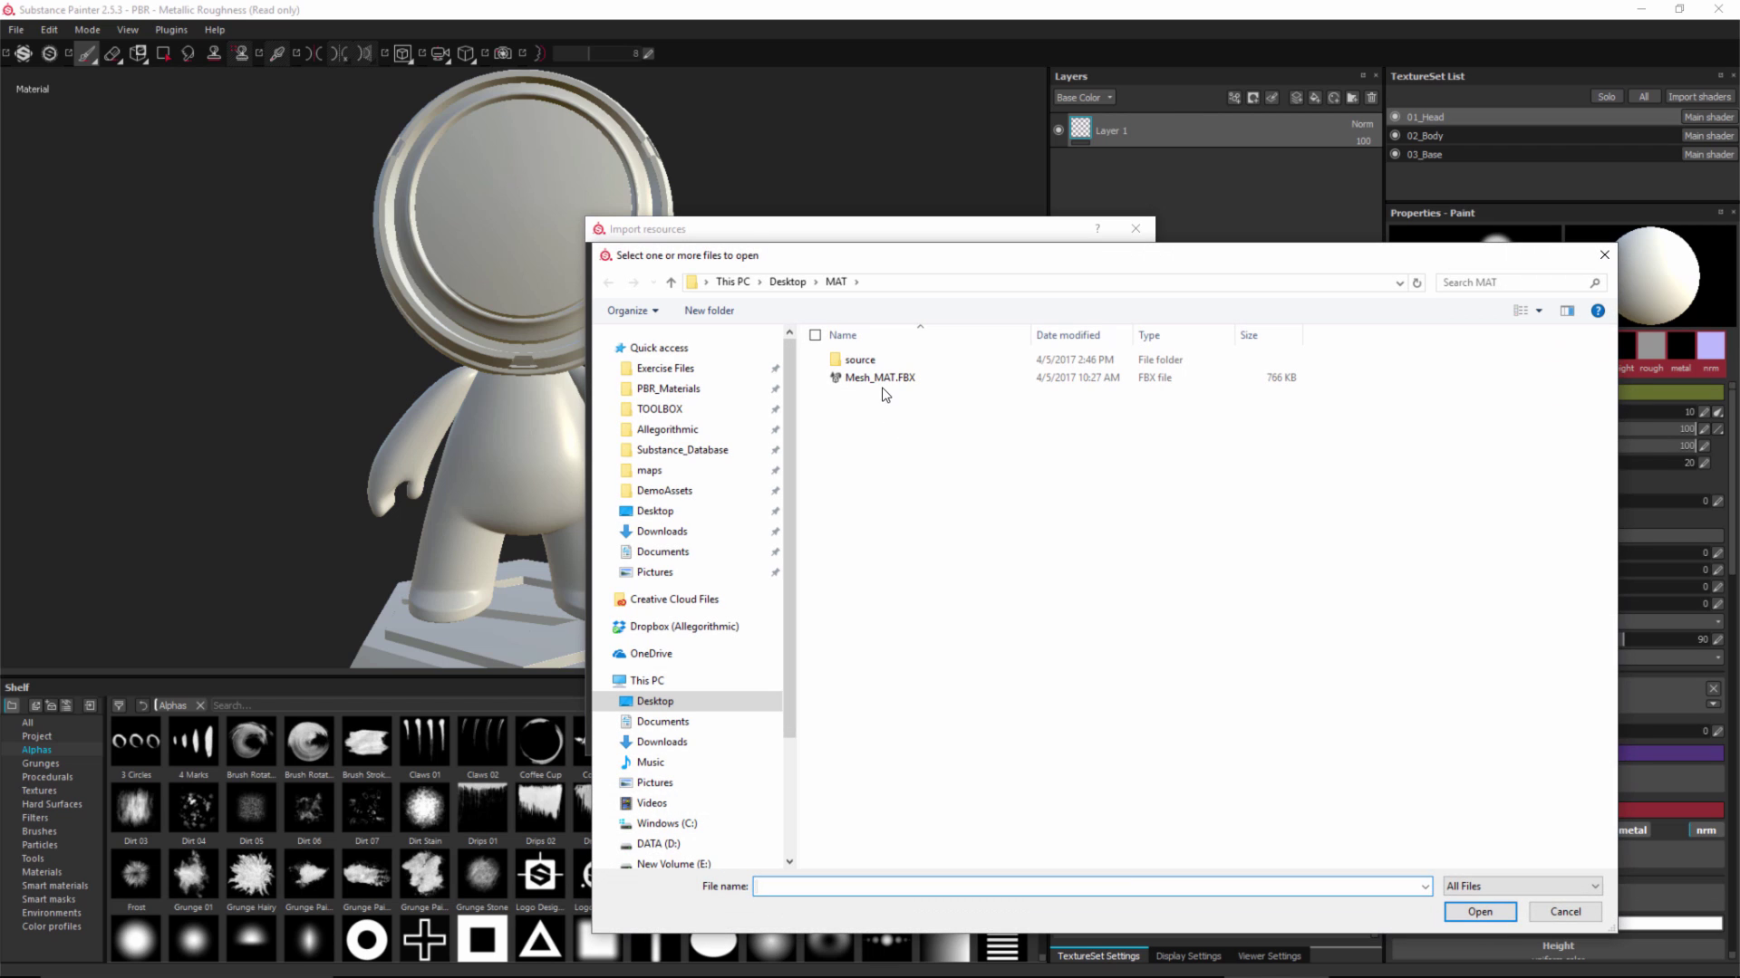
pyautogui.doubleClick(859, 360)
pyautogui.moveTo(1041, 566); pyautogui.dragTo(877, 361)
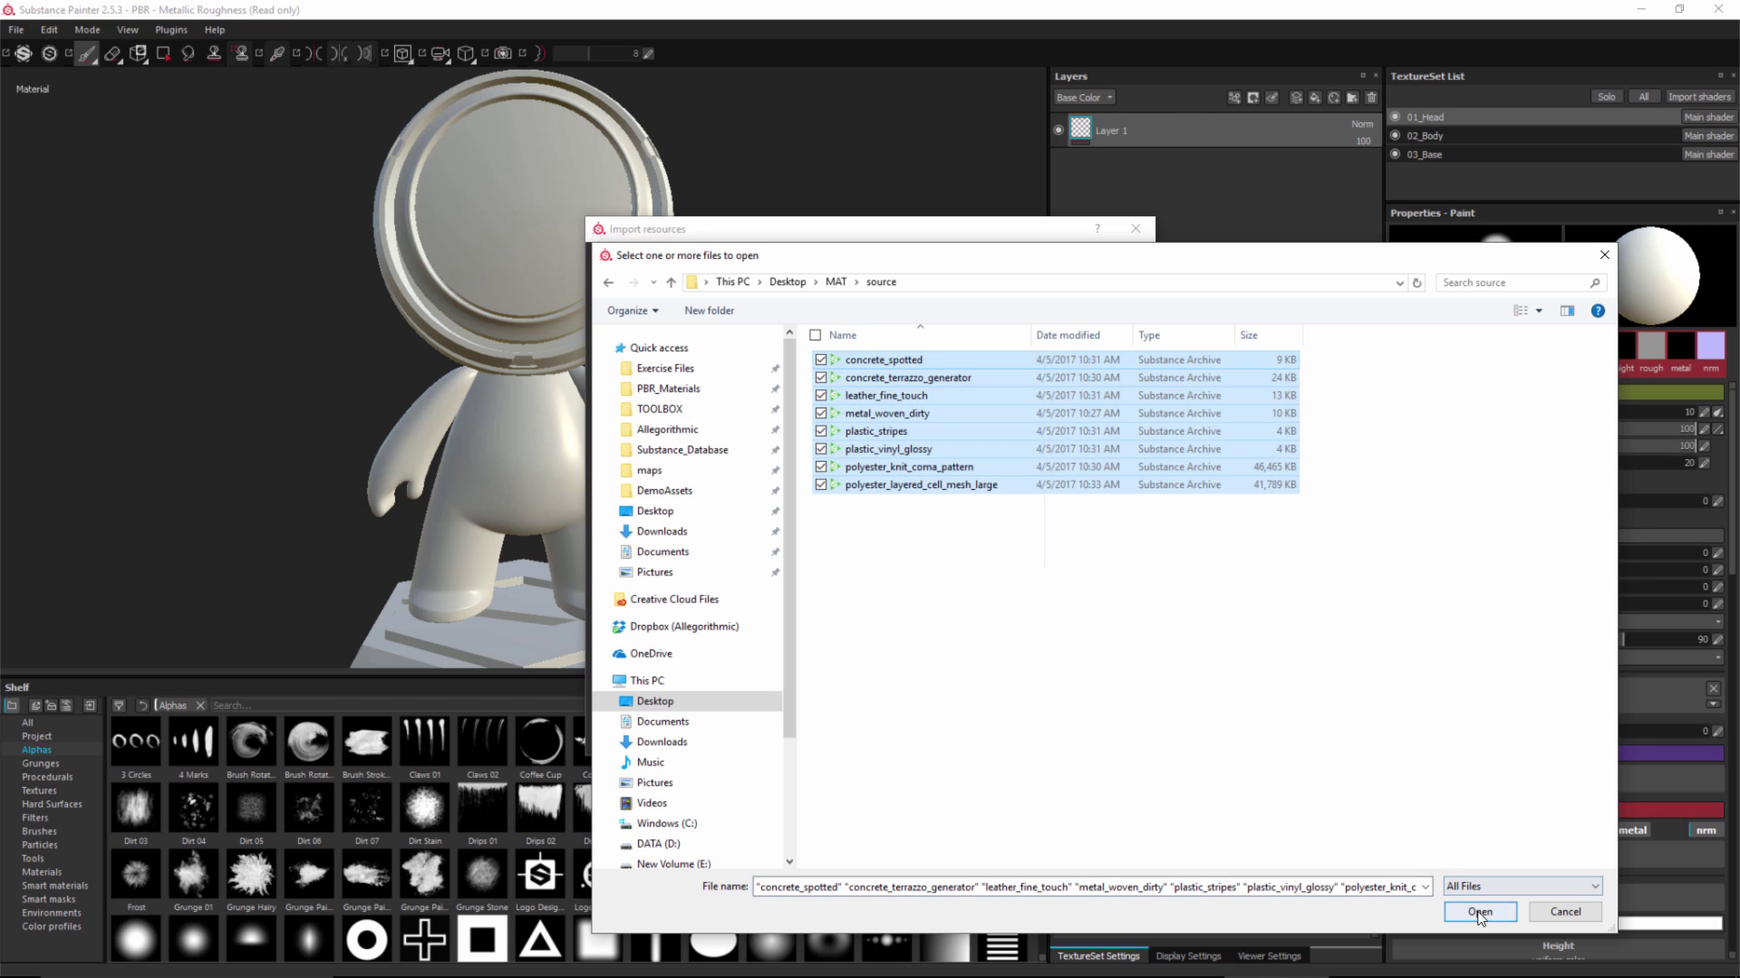
pyautogui.click(1480, 912)
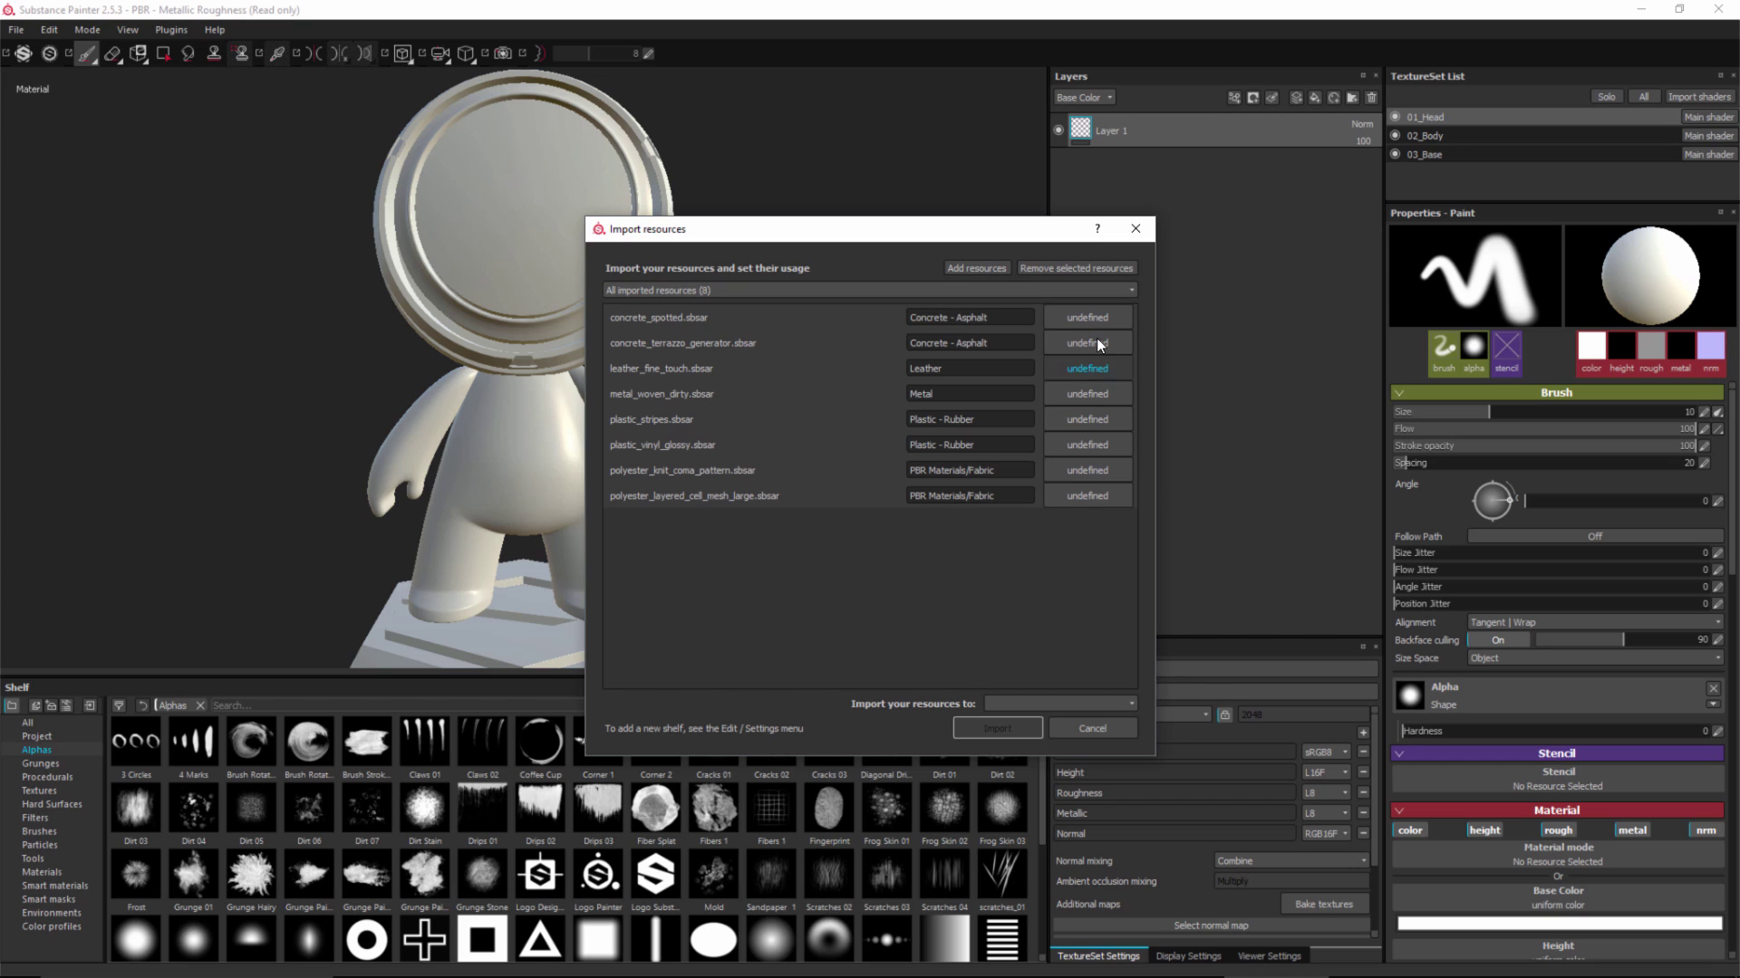
# Step: Import the eight archives into the project as basematerial, grouped under 'contest'
pyautogui.click(1112, 318)
pyautogui.click(1144, 340)
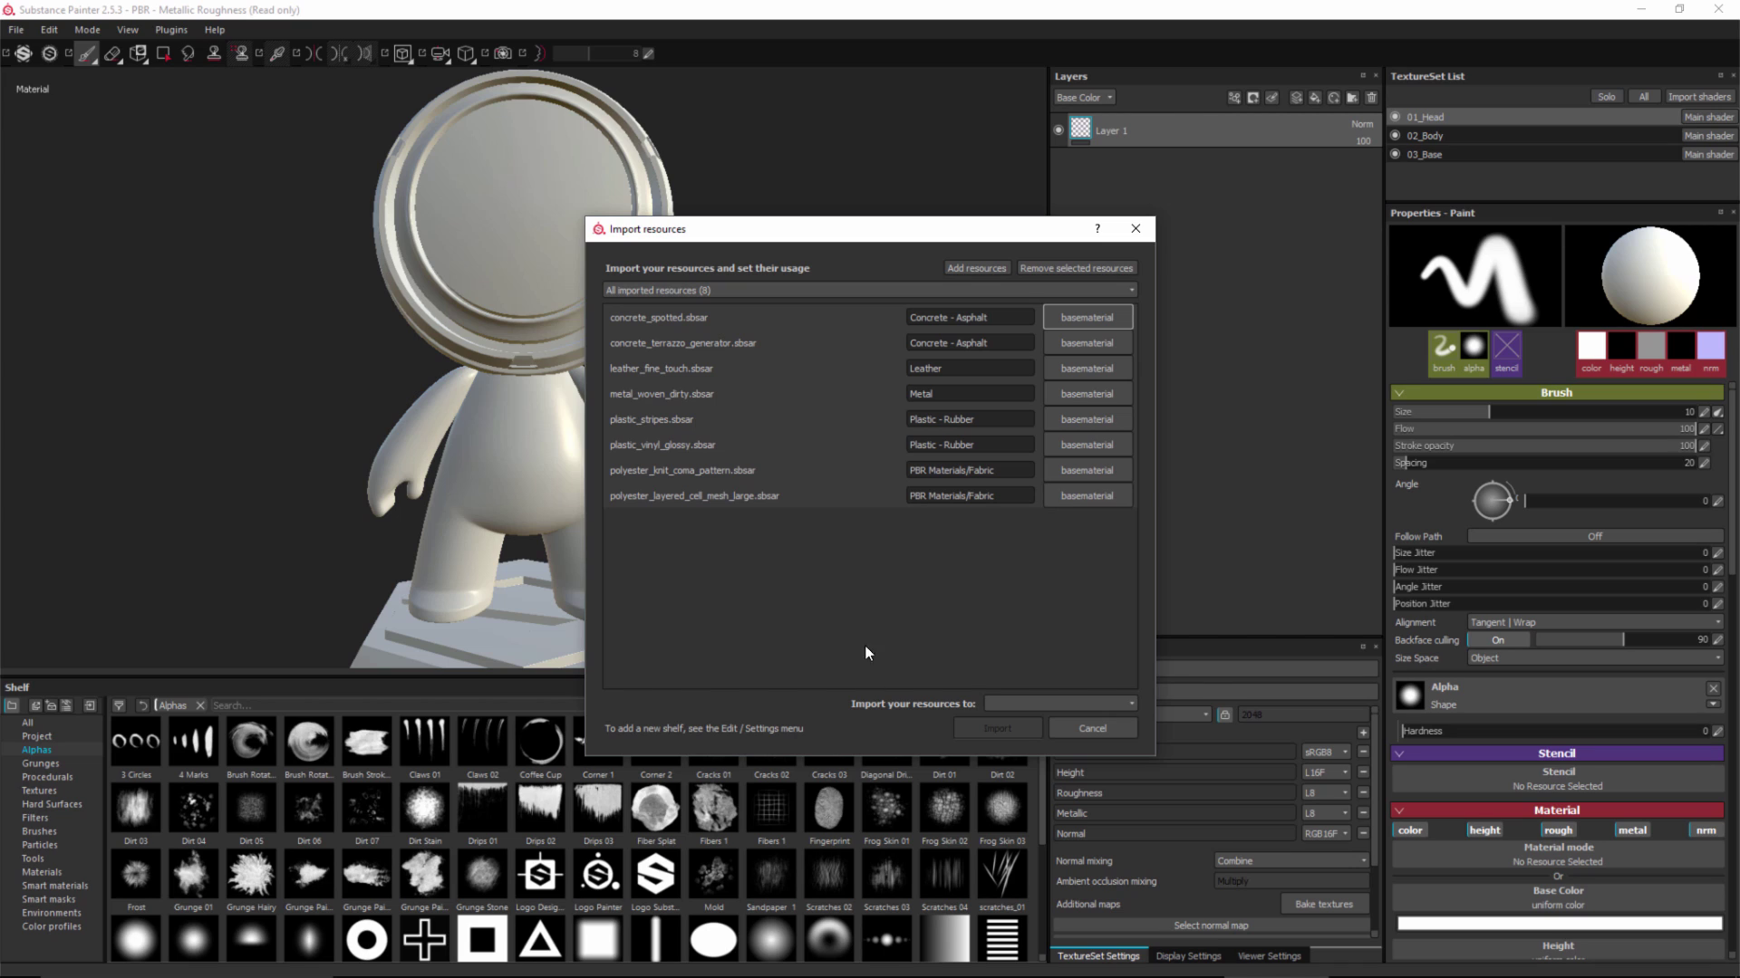
pyautogui.click(1065, 705)
pyautogui.click(1040, 731)
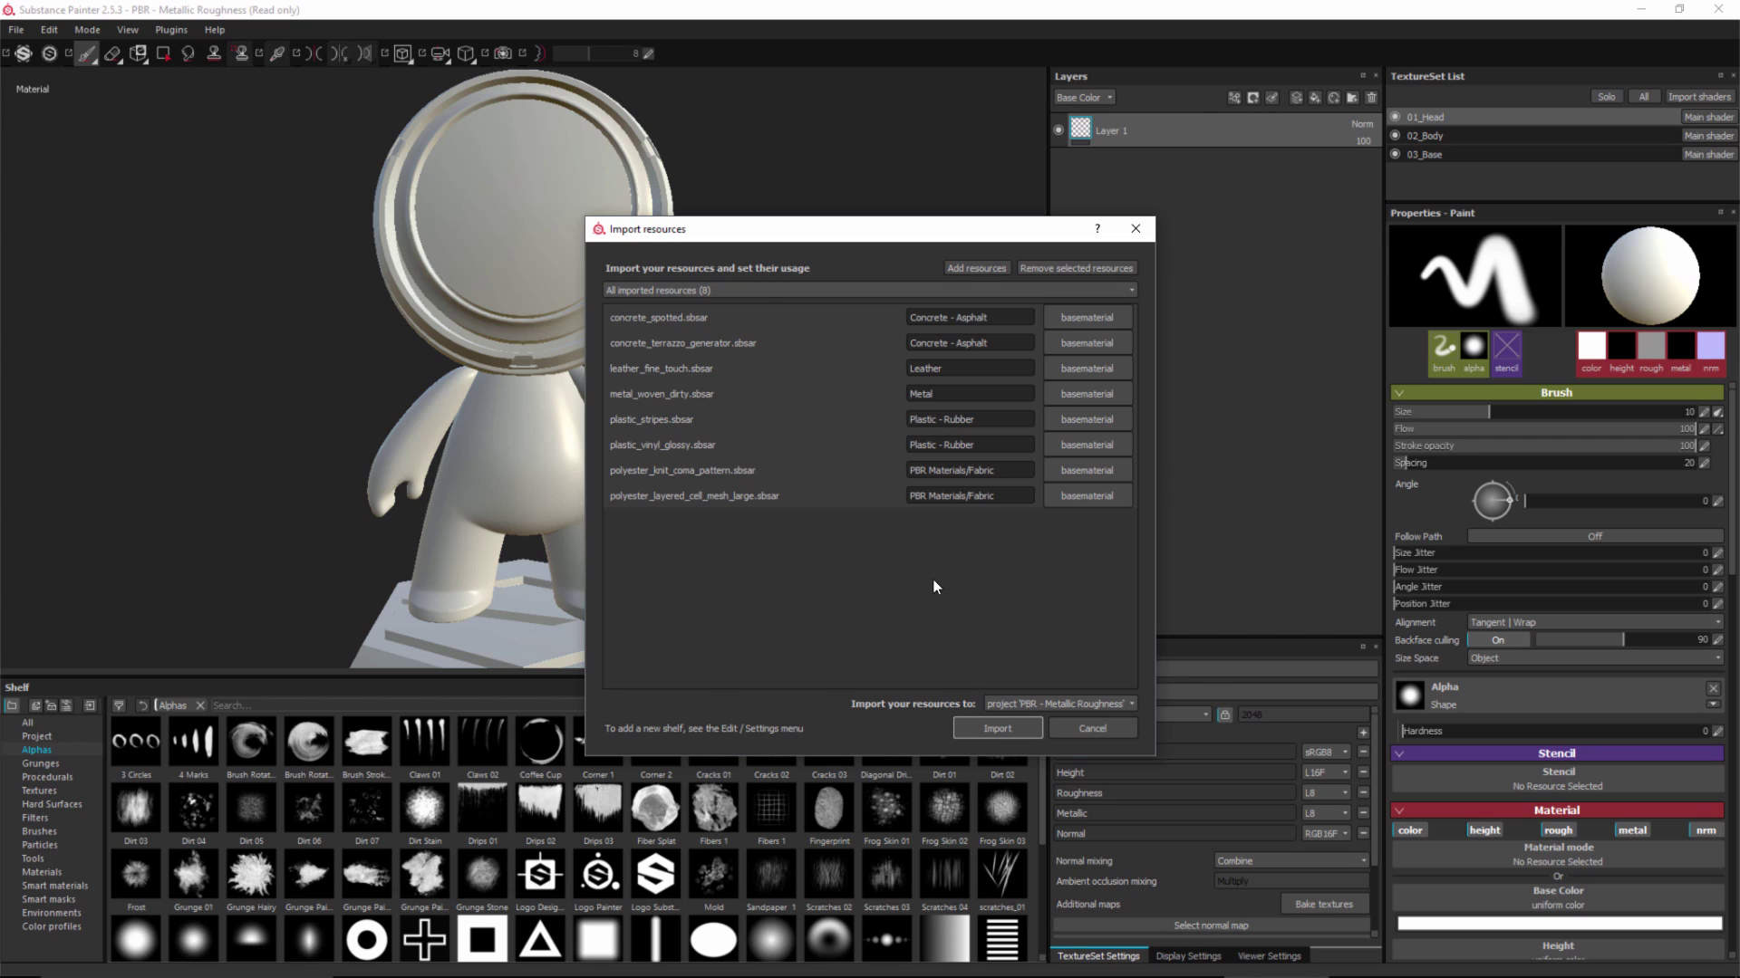
pyautogui.moveTo(1019, 317); pyautogui.dragTo(857, 306)
pyautogui.write('contest')
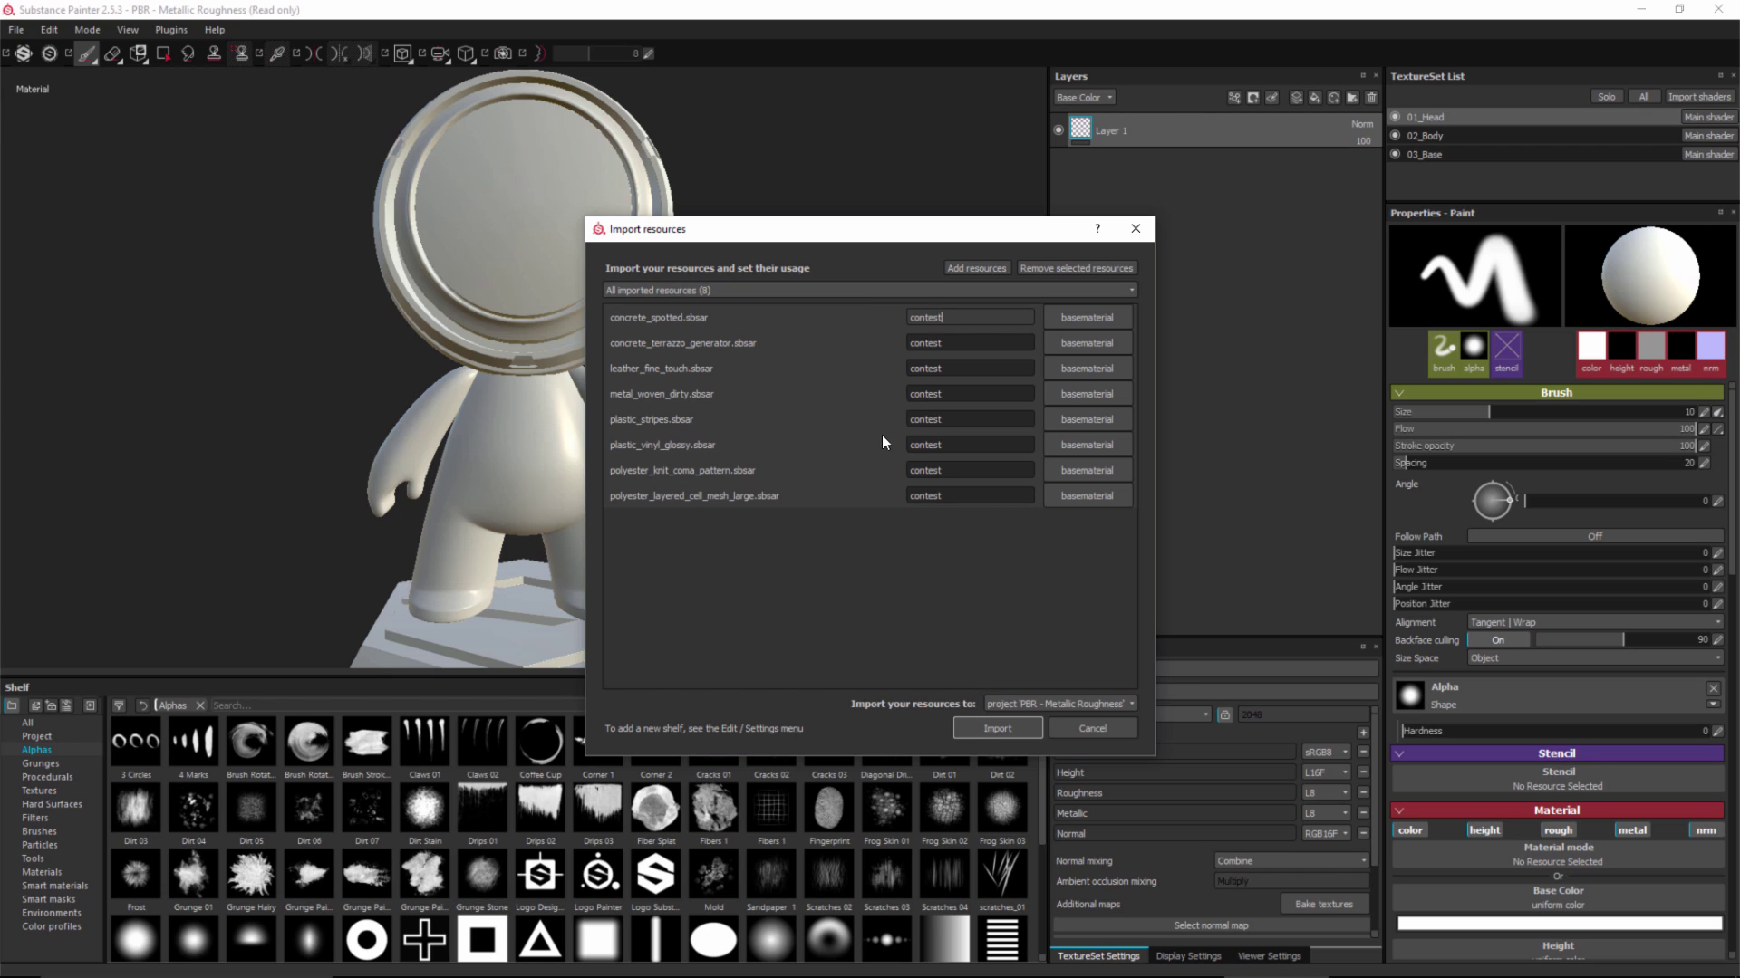
pyautogui.press('Return')
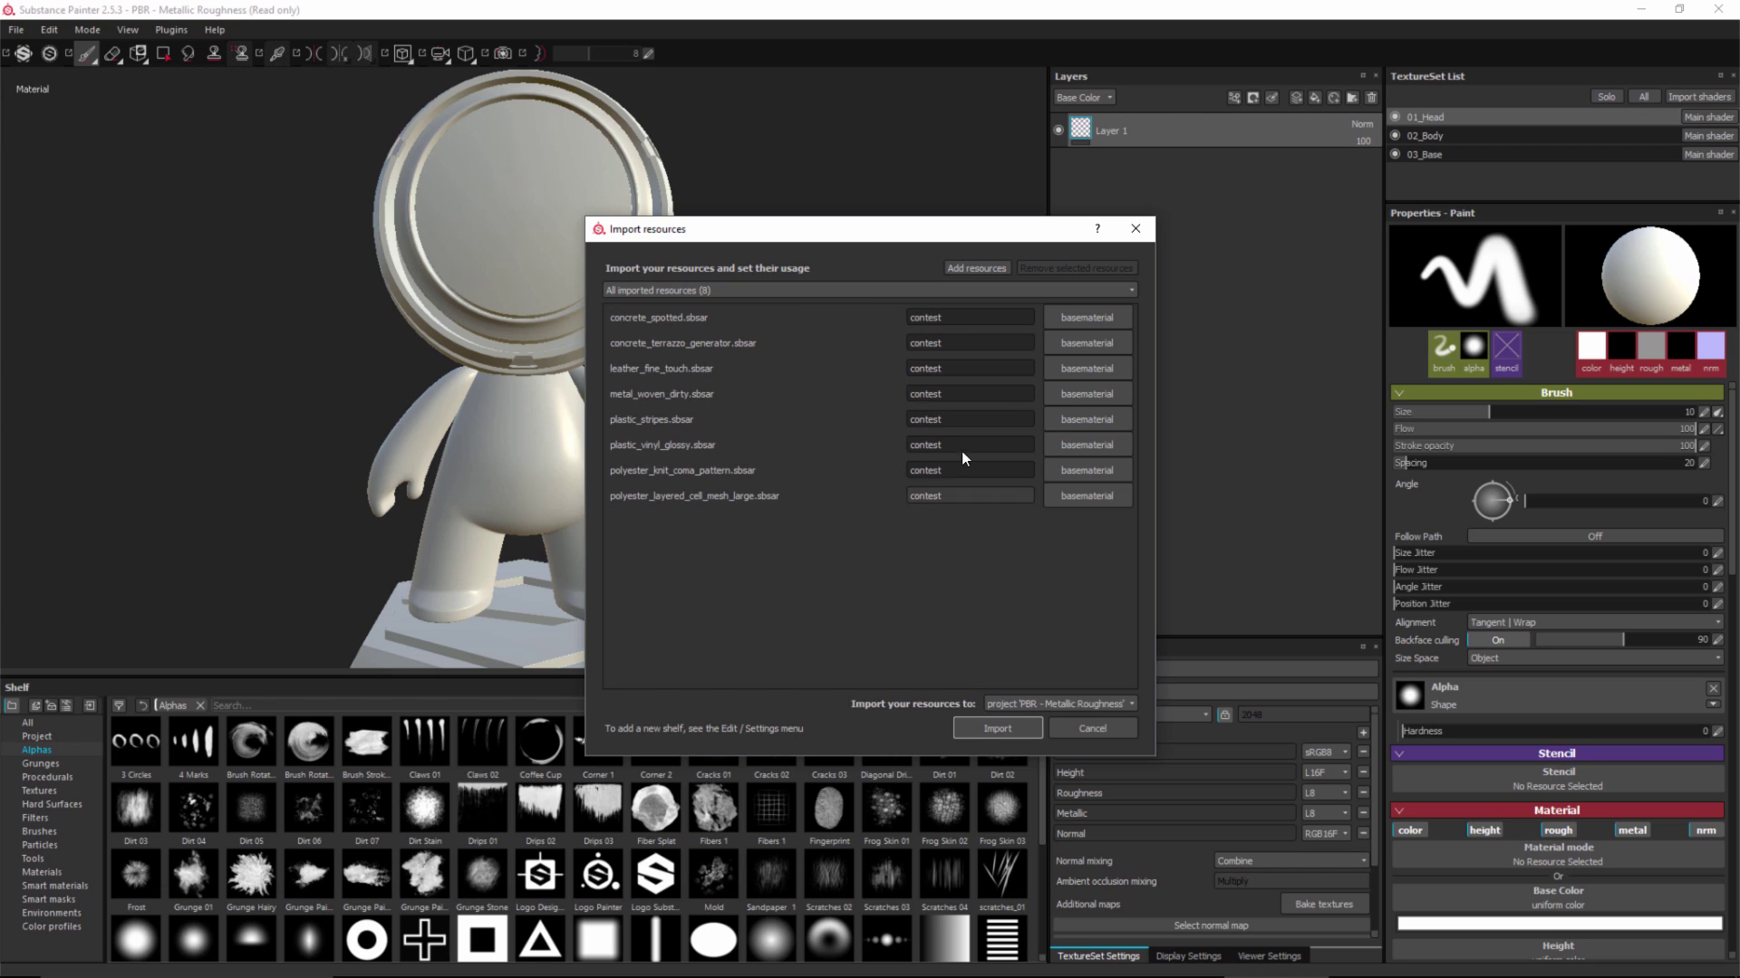
pyautogui.click(987, 732)
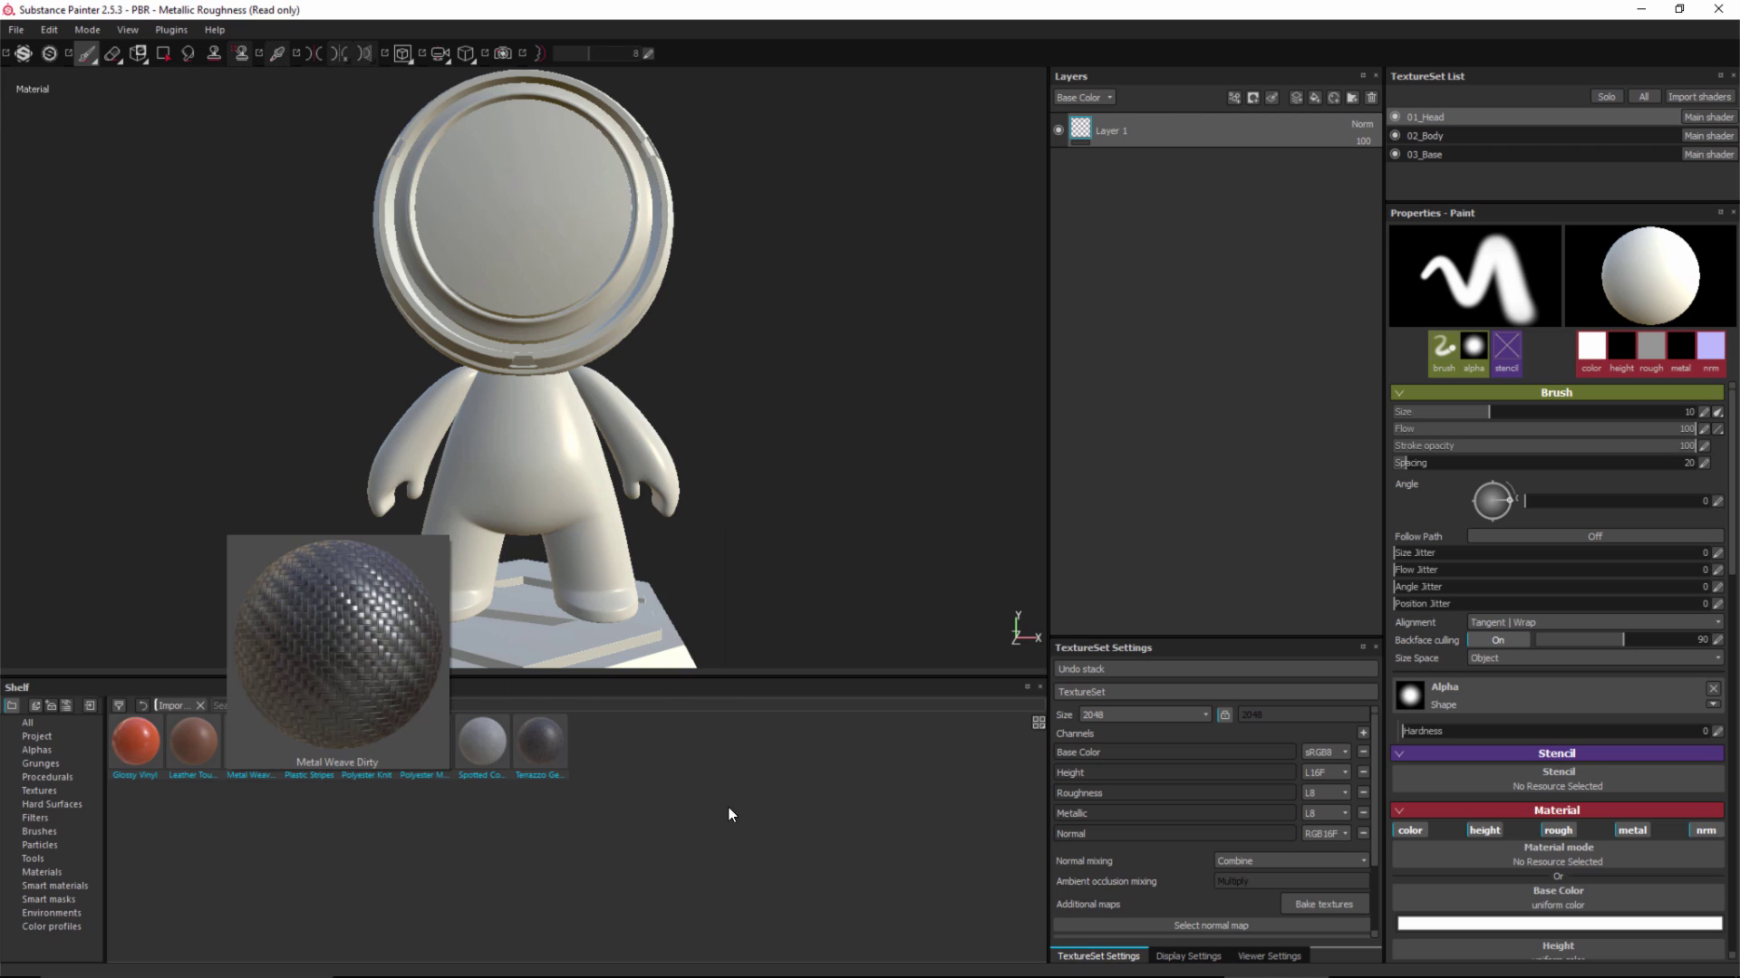
# Step: Filter the shelf by the text 'contest' and remove the import filter
pyautogui.click(119, 703)
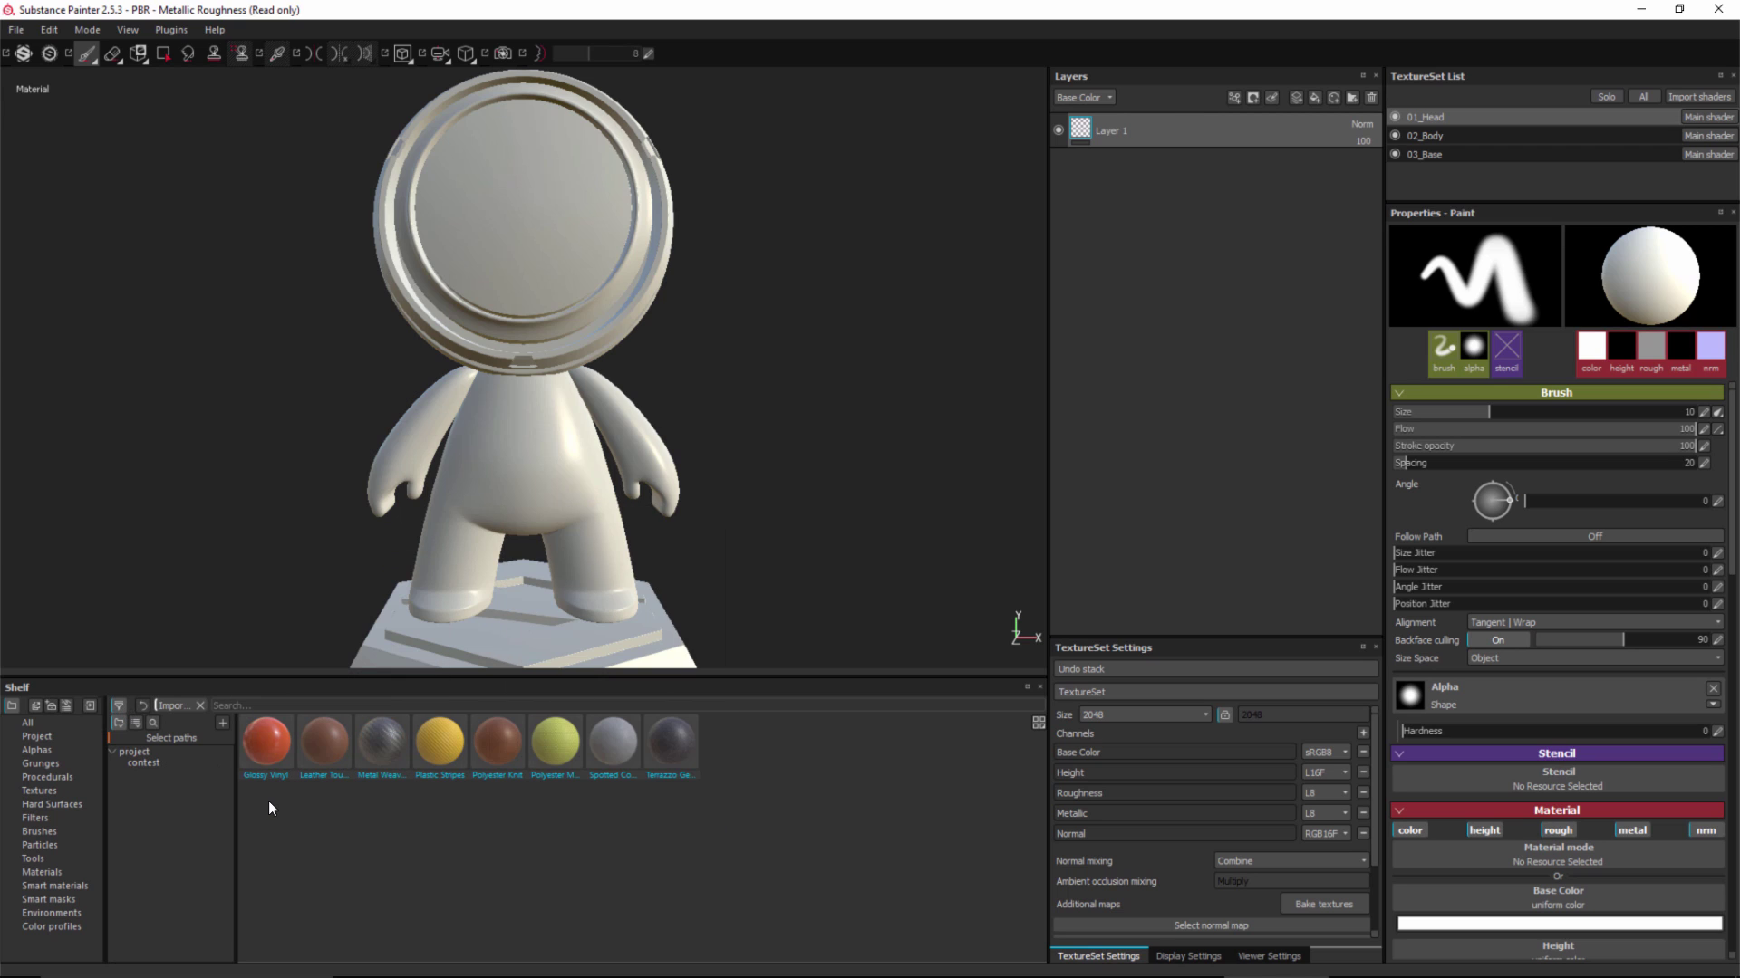
pyautogui.click(152, 724)
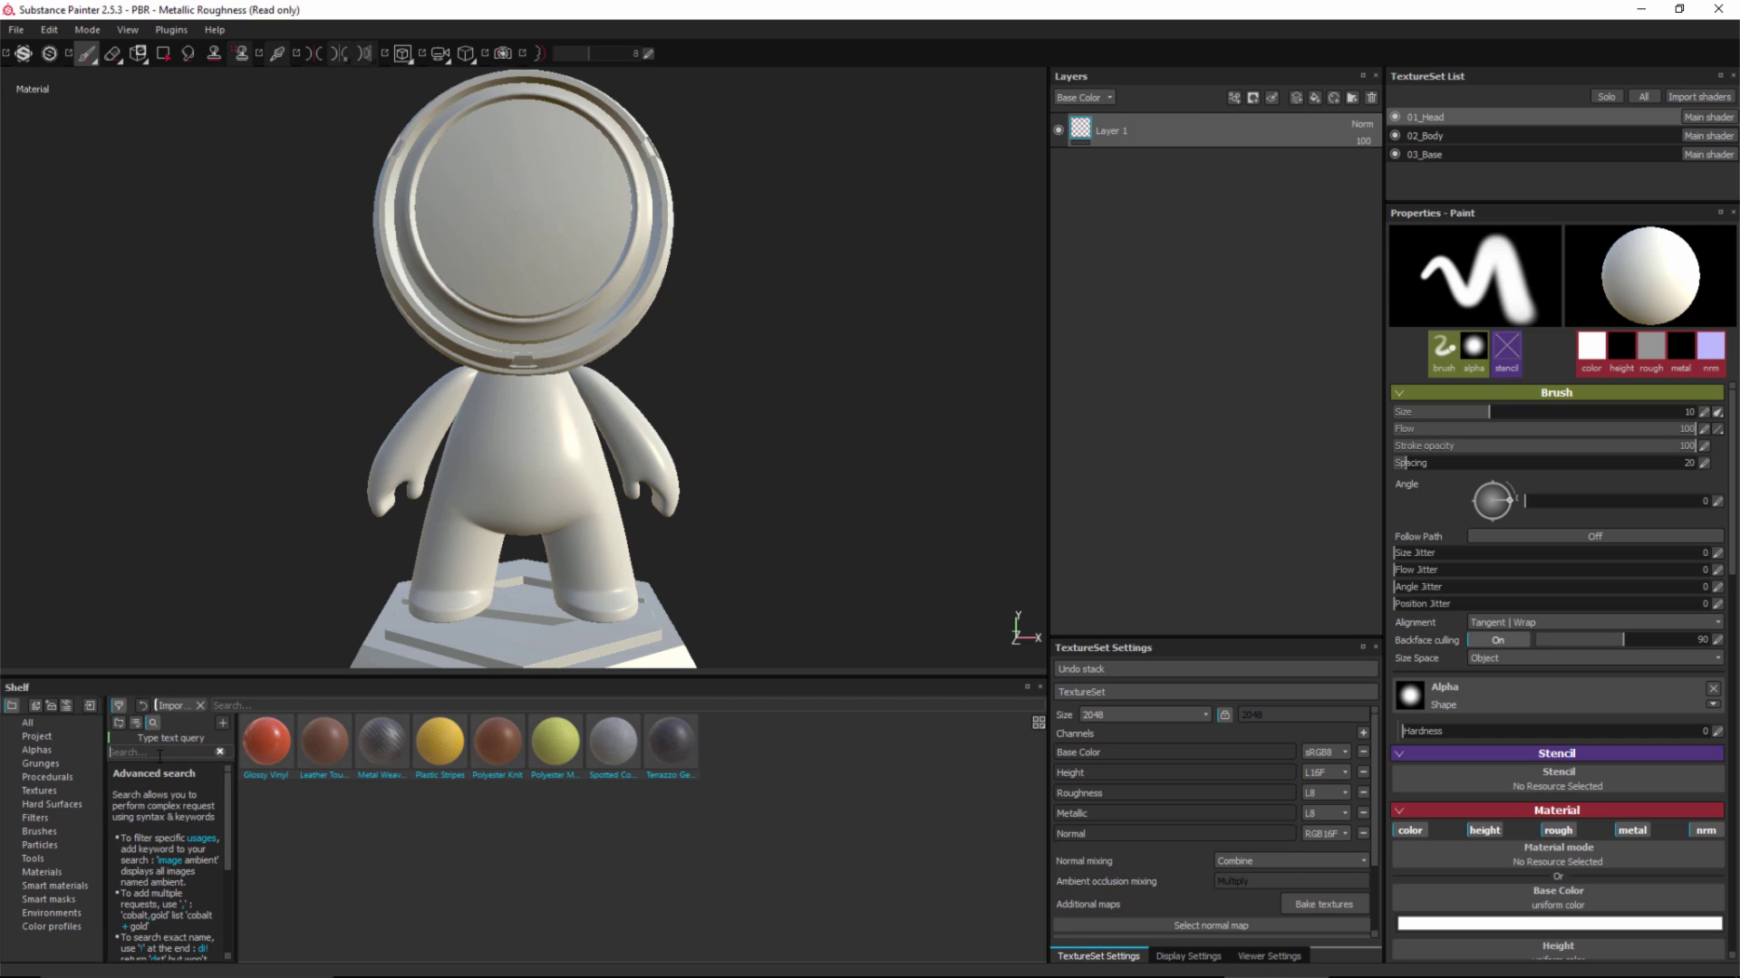
pyautogui.write('contest')
pyautogui.press('Return')
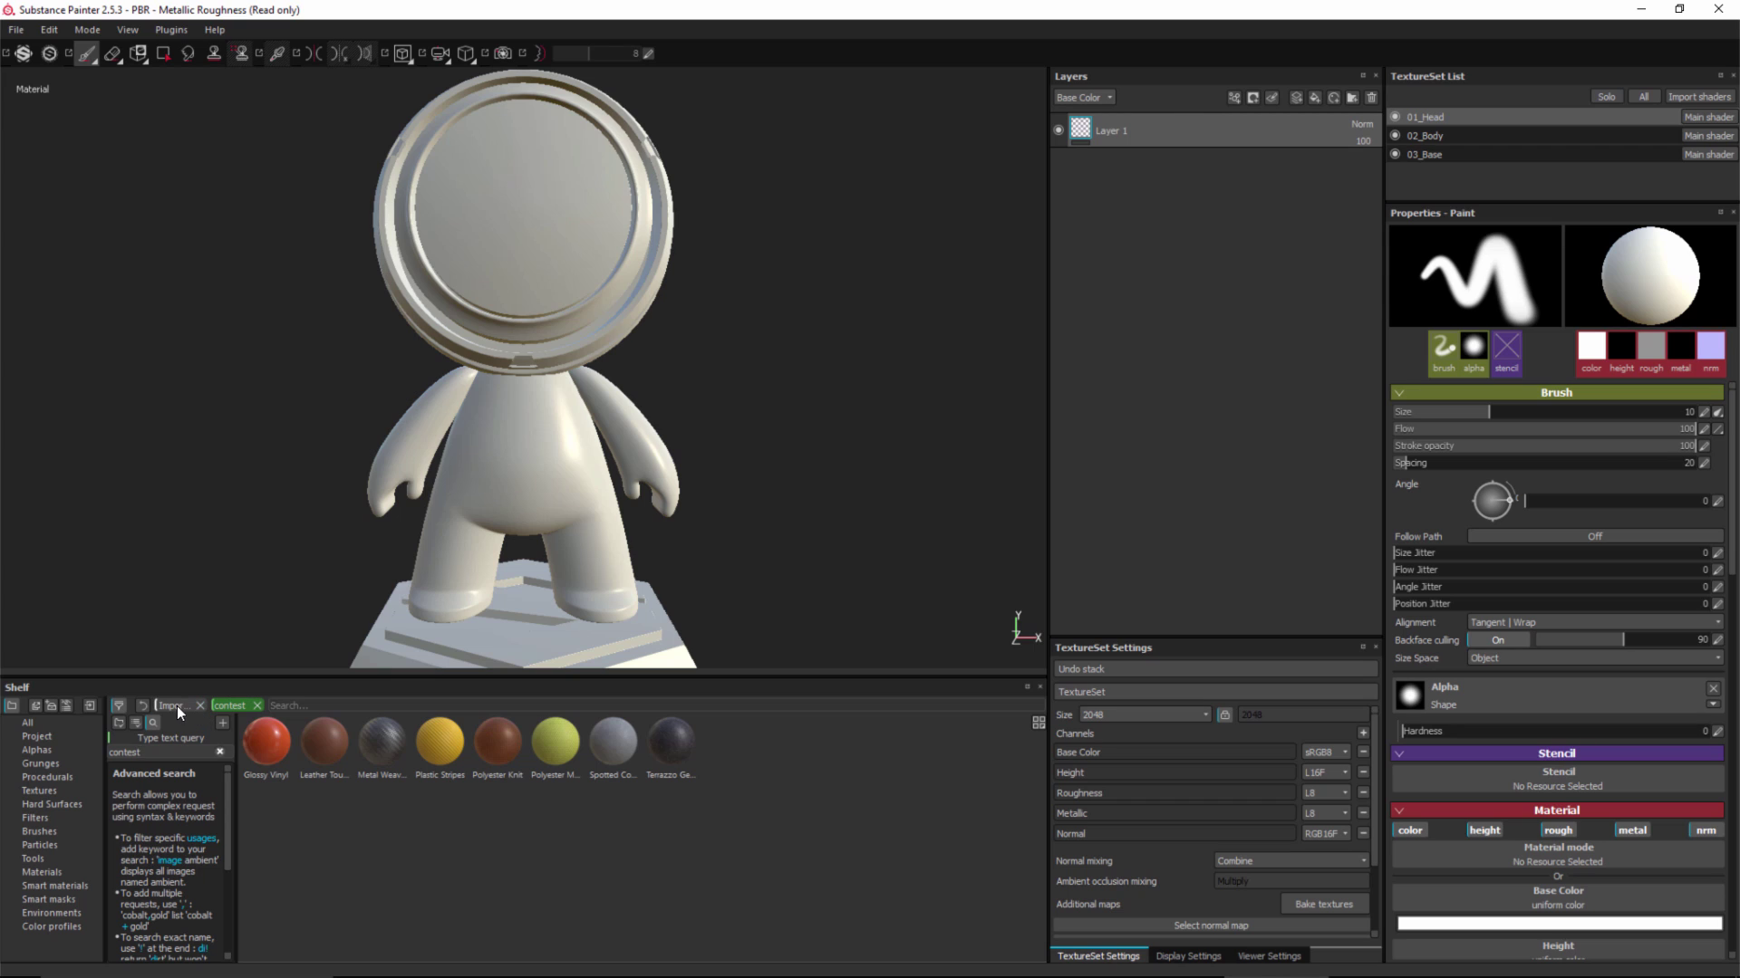
pyautogui.click(202, 704)
# Step: Save the filters as a 'contest' shelf preset, select it, and hide the advanced search help
pyautogui.click(51, 705)
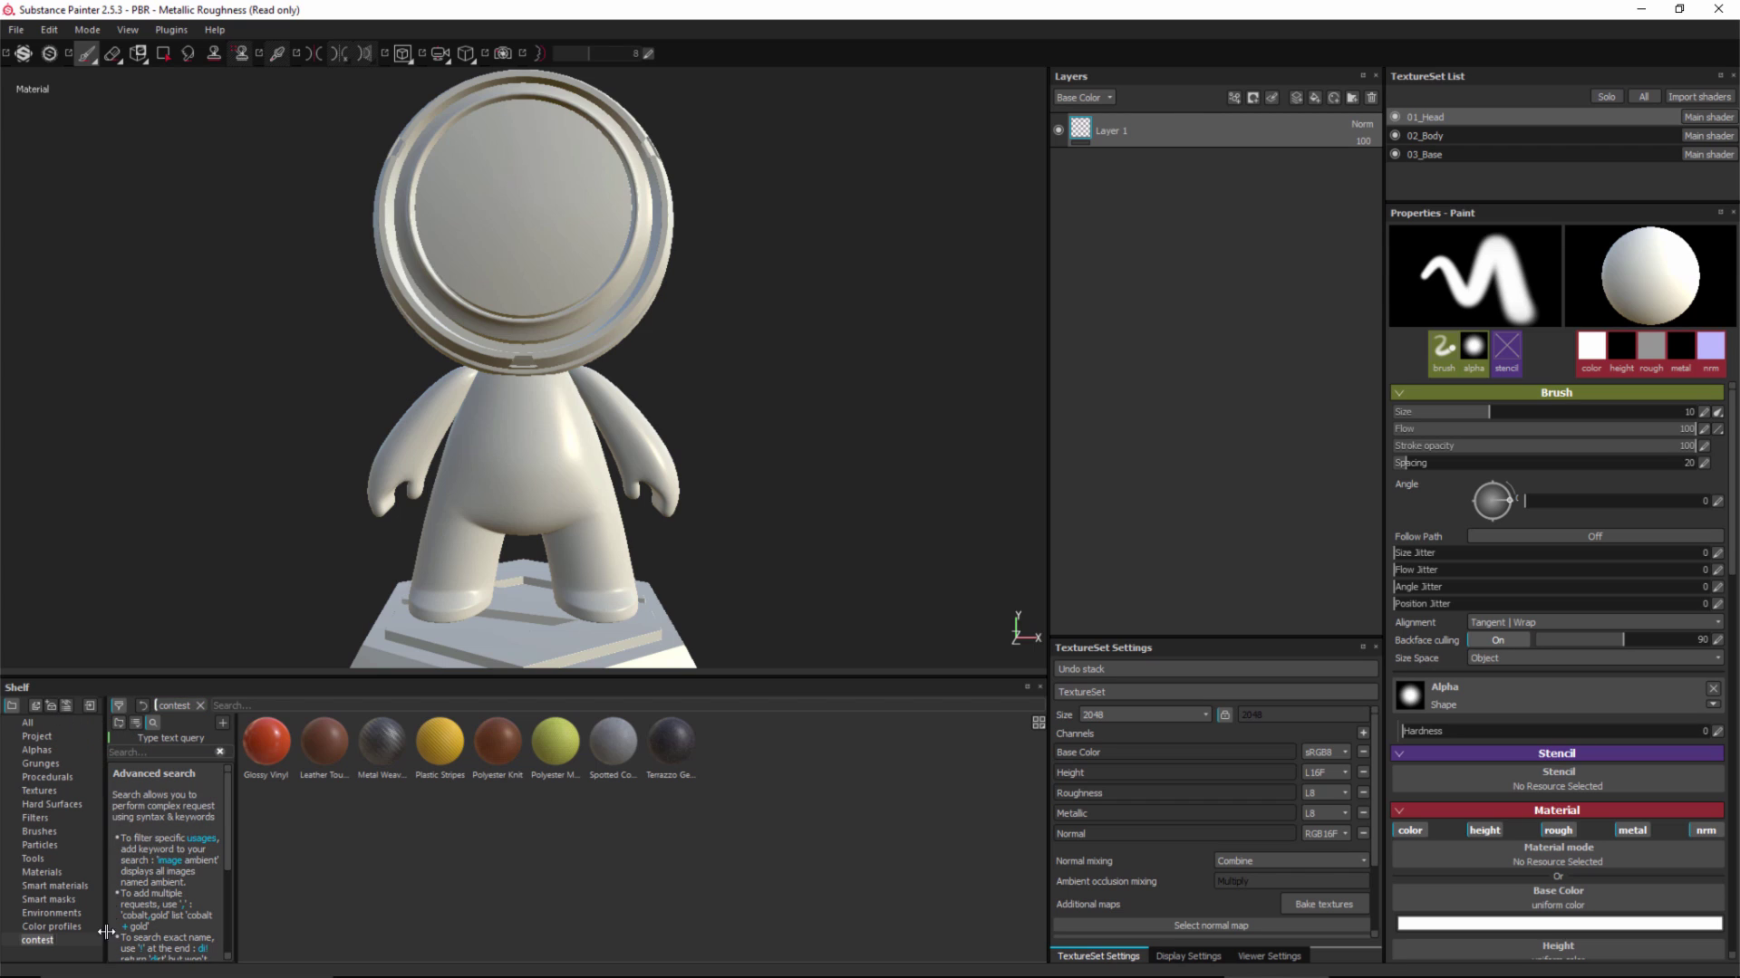
pyautogui.click(40, 941)
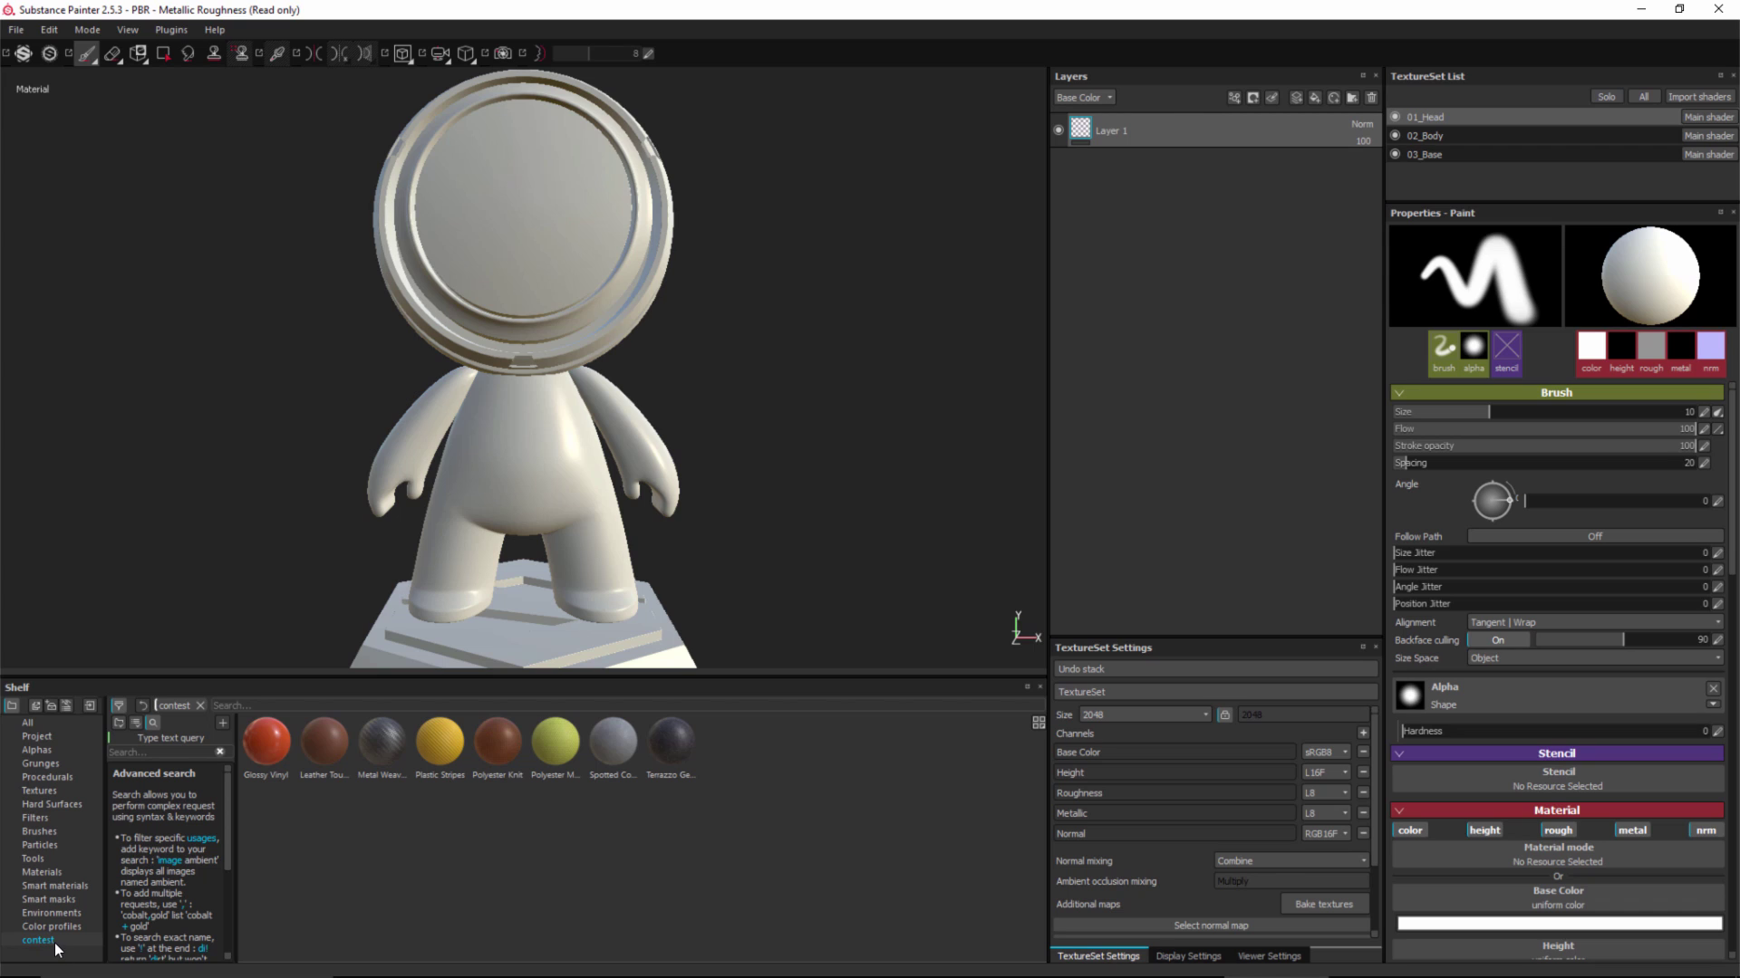
pyautogui.click(118, 706)
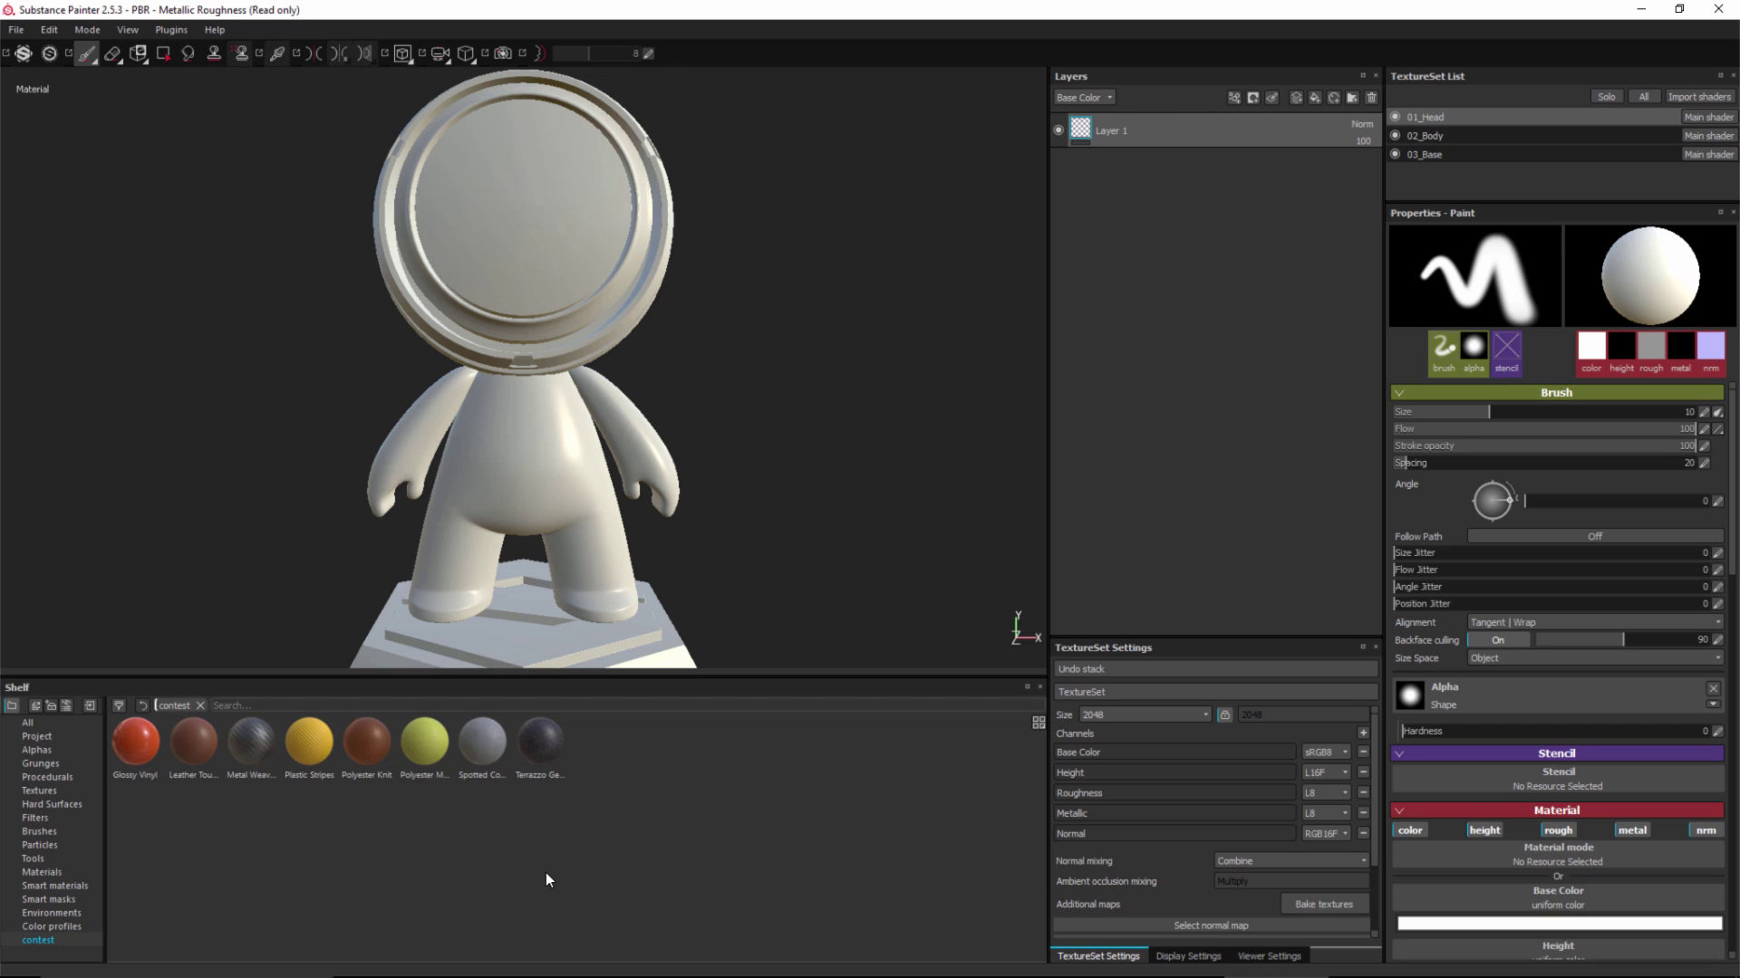
# Step: Dock a 'Sub-shelf contest' panel beside the main shelf, widen it, and show the alphas
pyautogui.click(36, 708)
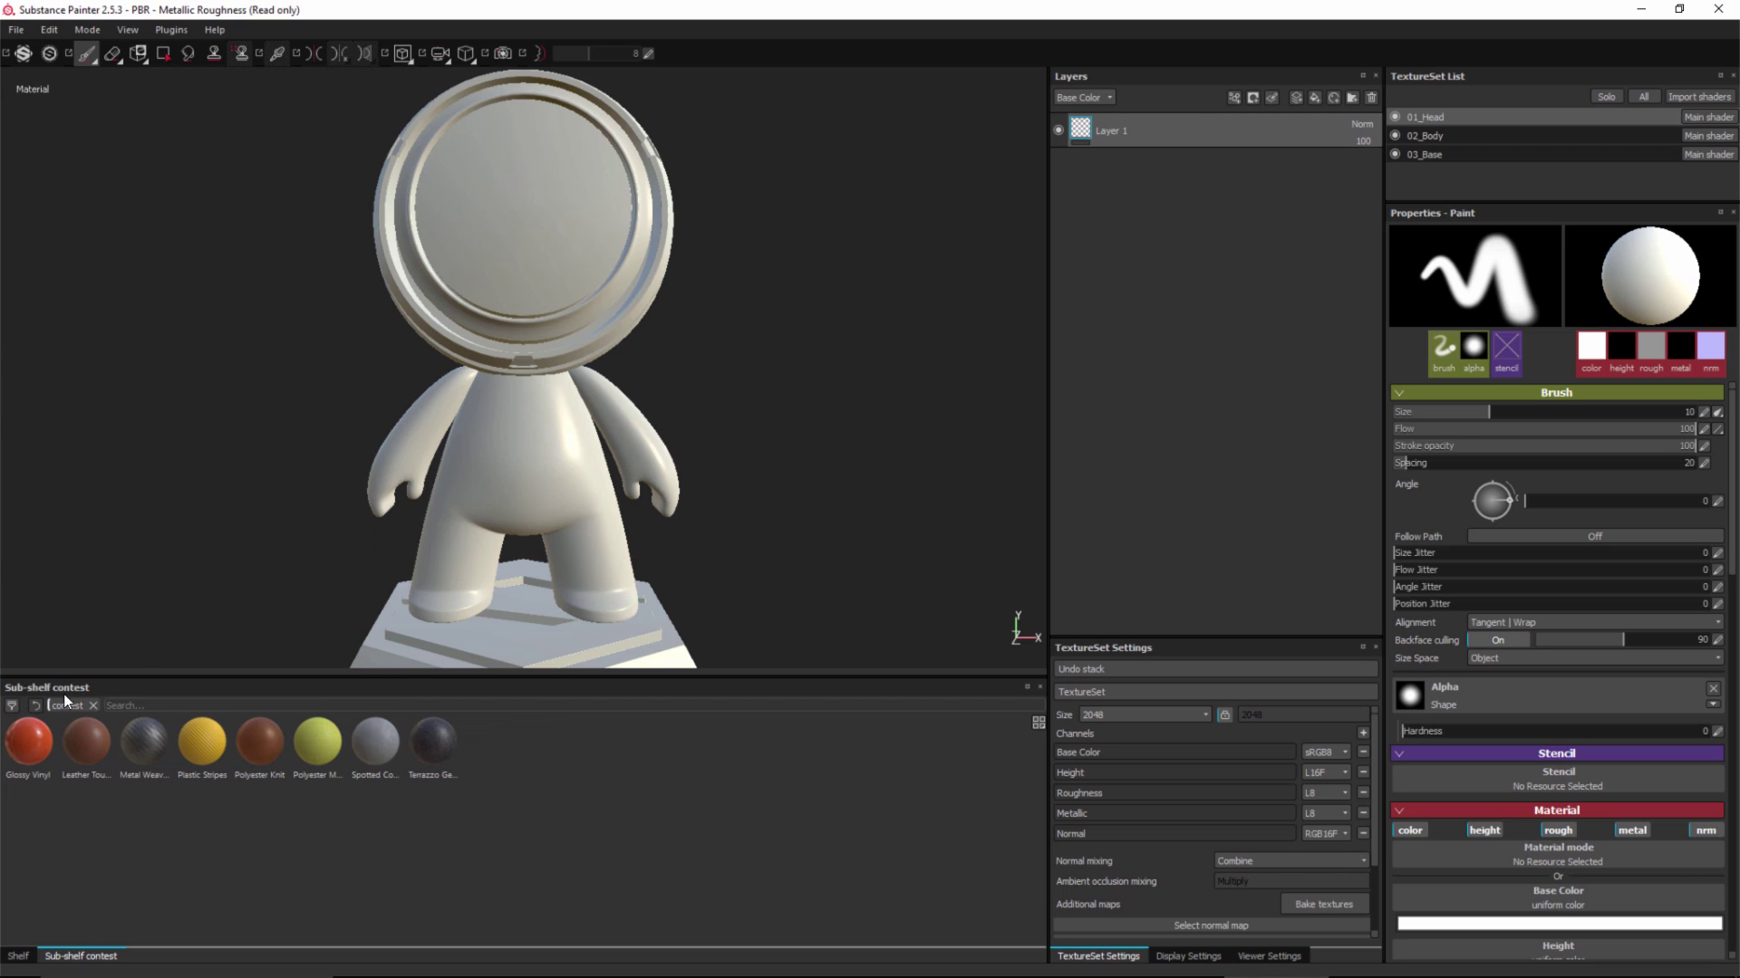
pyautogui.moveTo(62, 687); pyautogui.dragTo(815, 852)
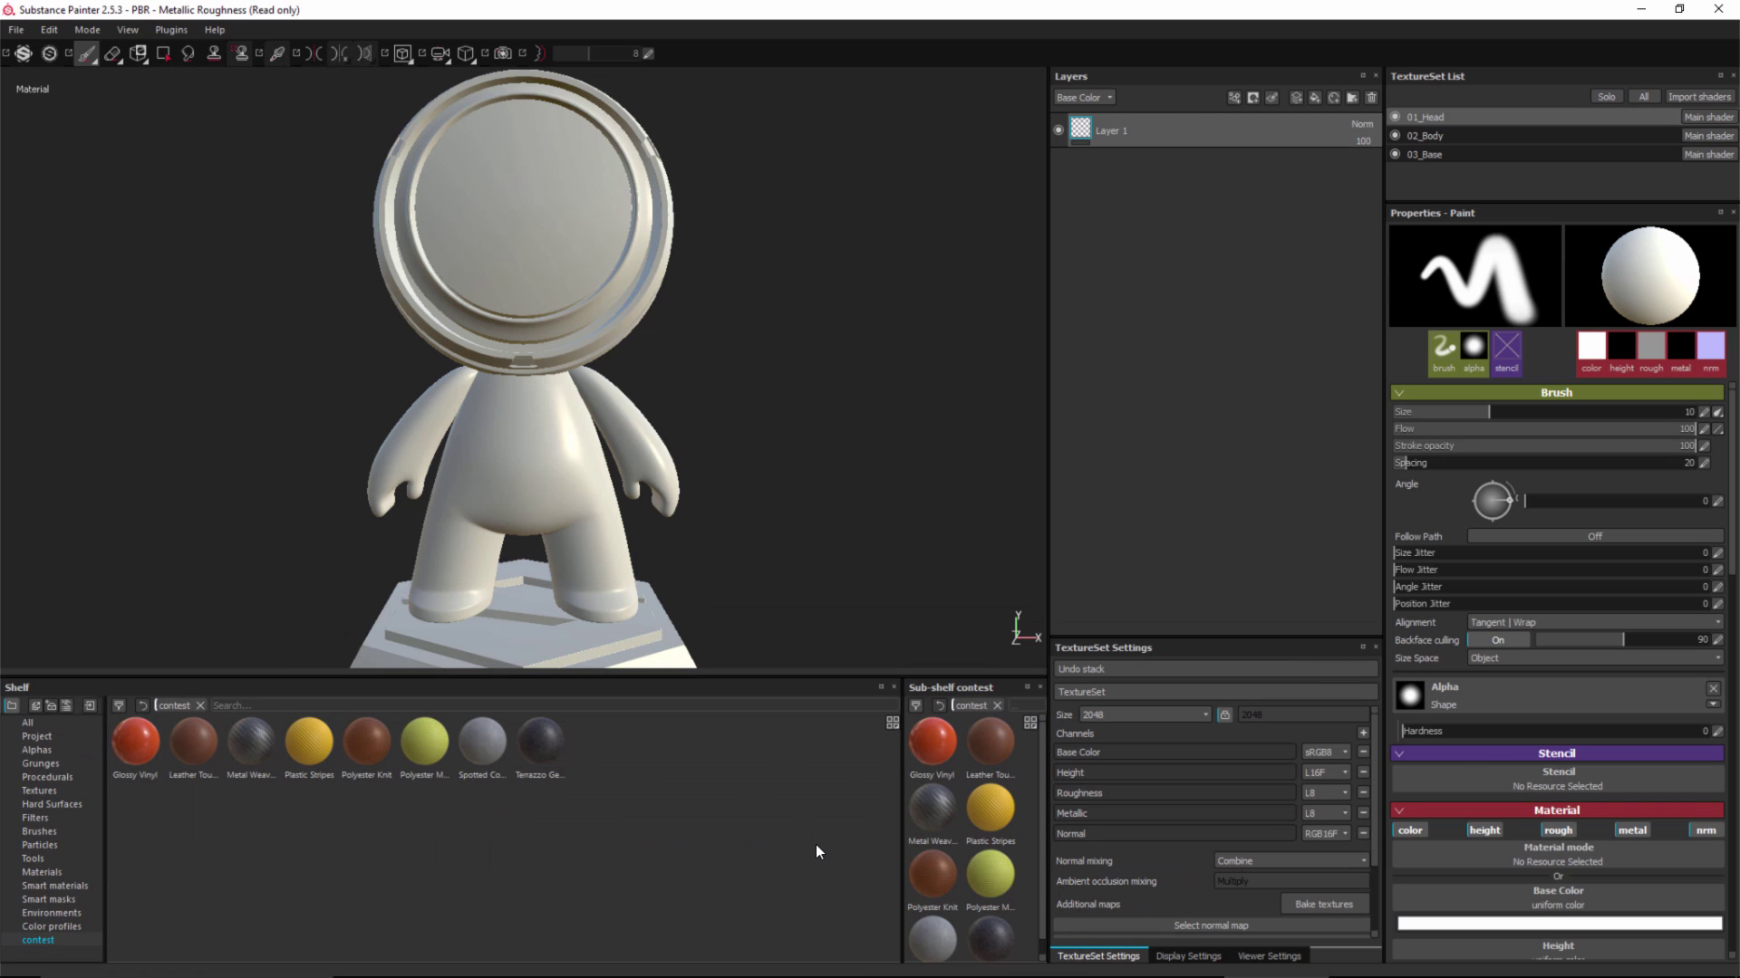
pyautogui.moveTo(902, 789); pyautogui.dragTo(864, 777)
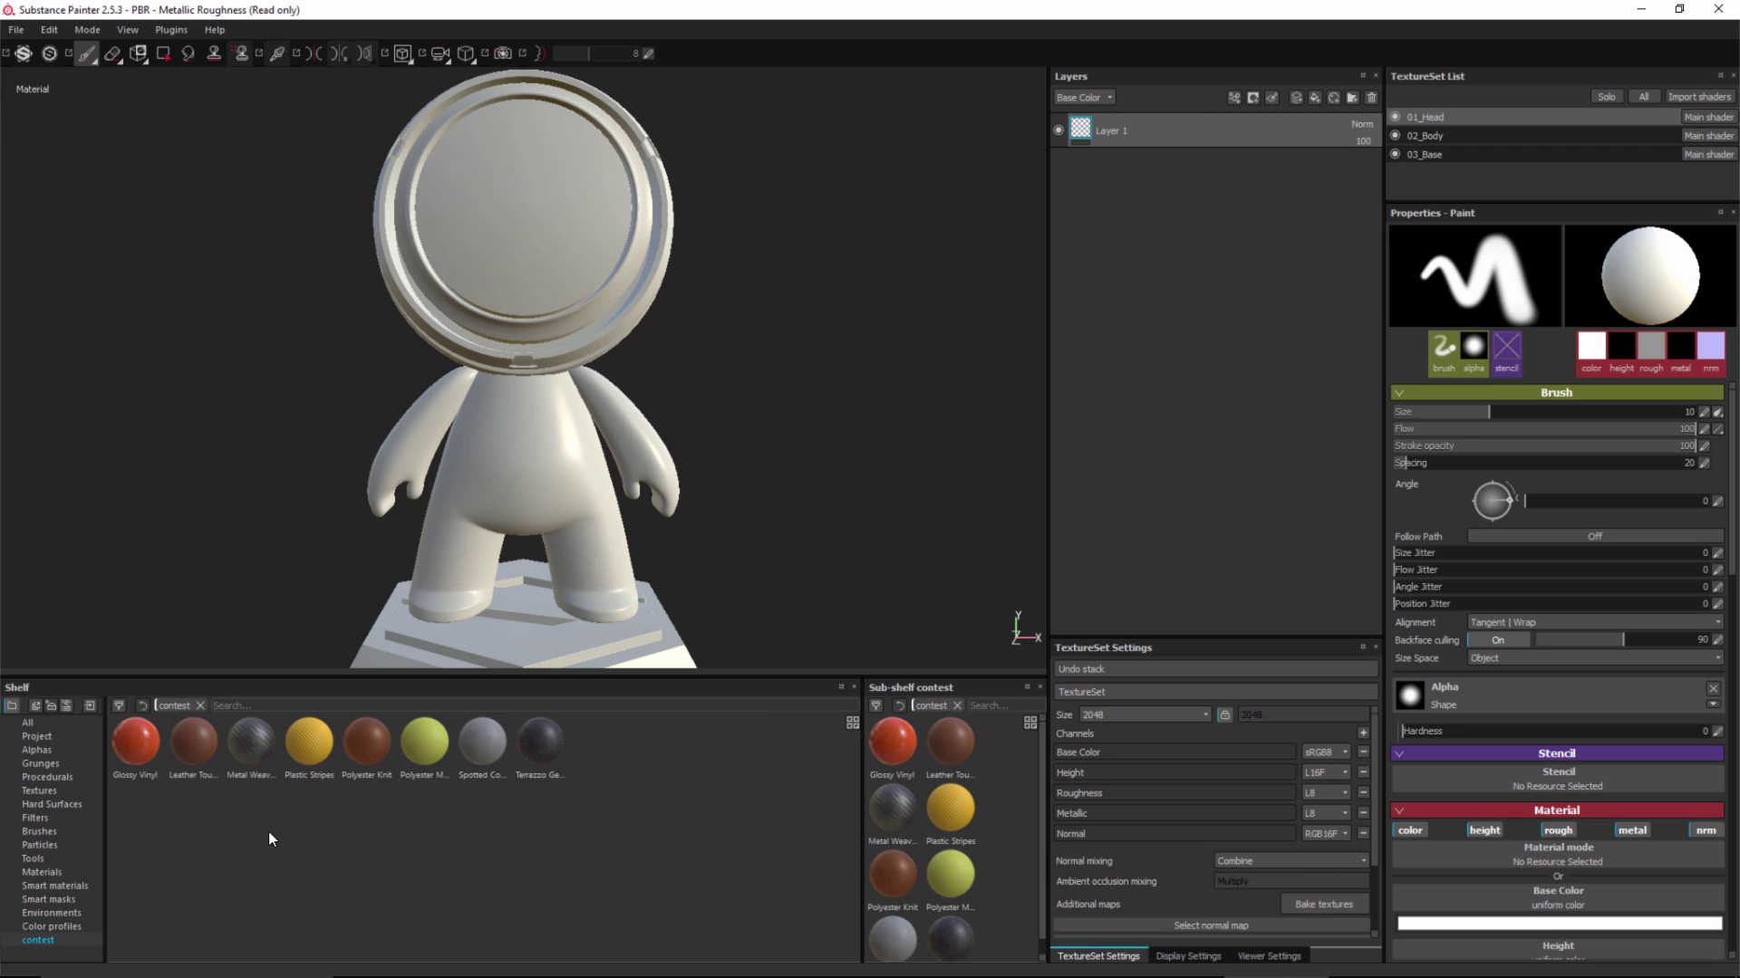
pyautogui.click(38, 750)
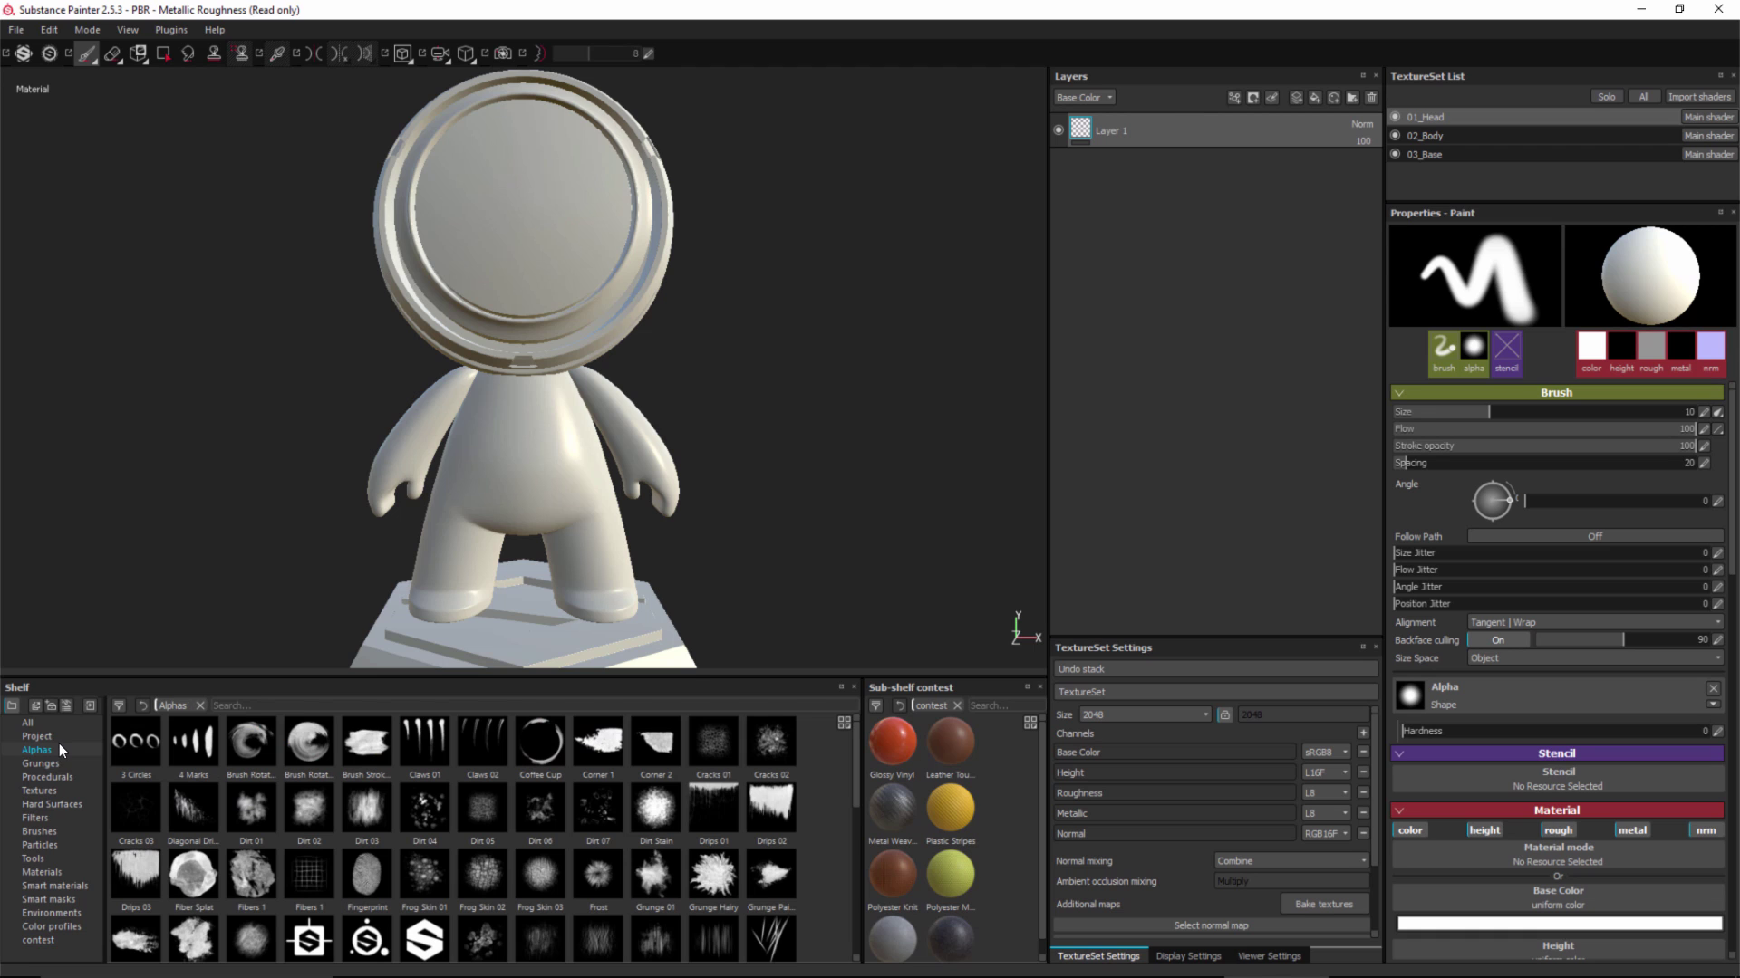
# Step: List Smart materials in the shelf and enlarge TextureSet Settings to show all additional map slots
pyautogui.click(78, 884)
pyautogui.moveTo(629, 766)
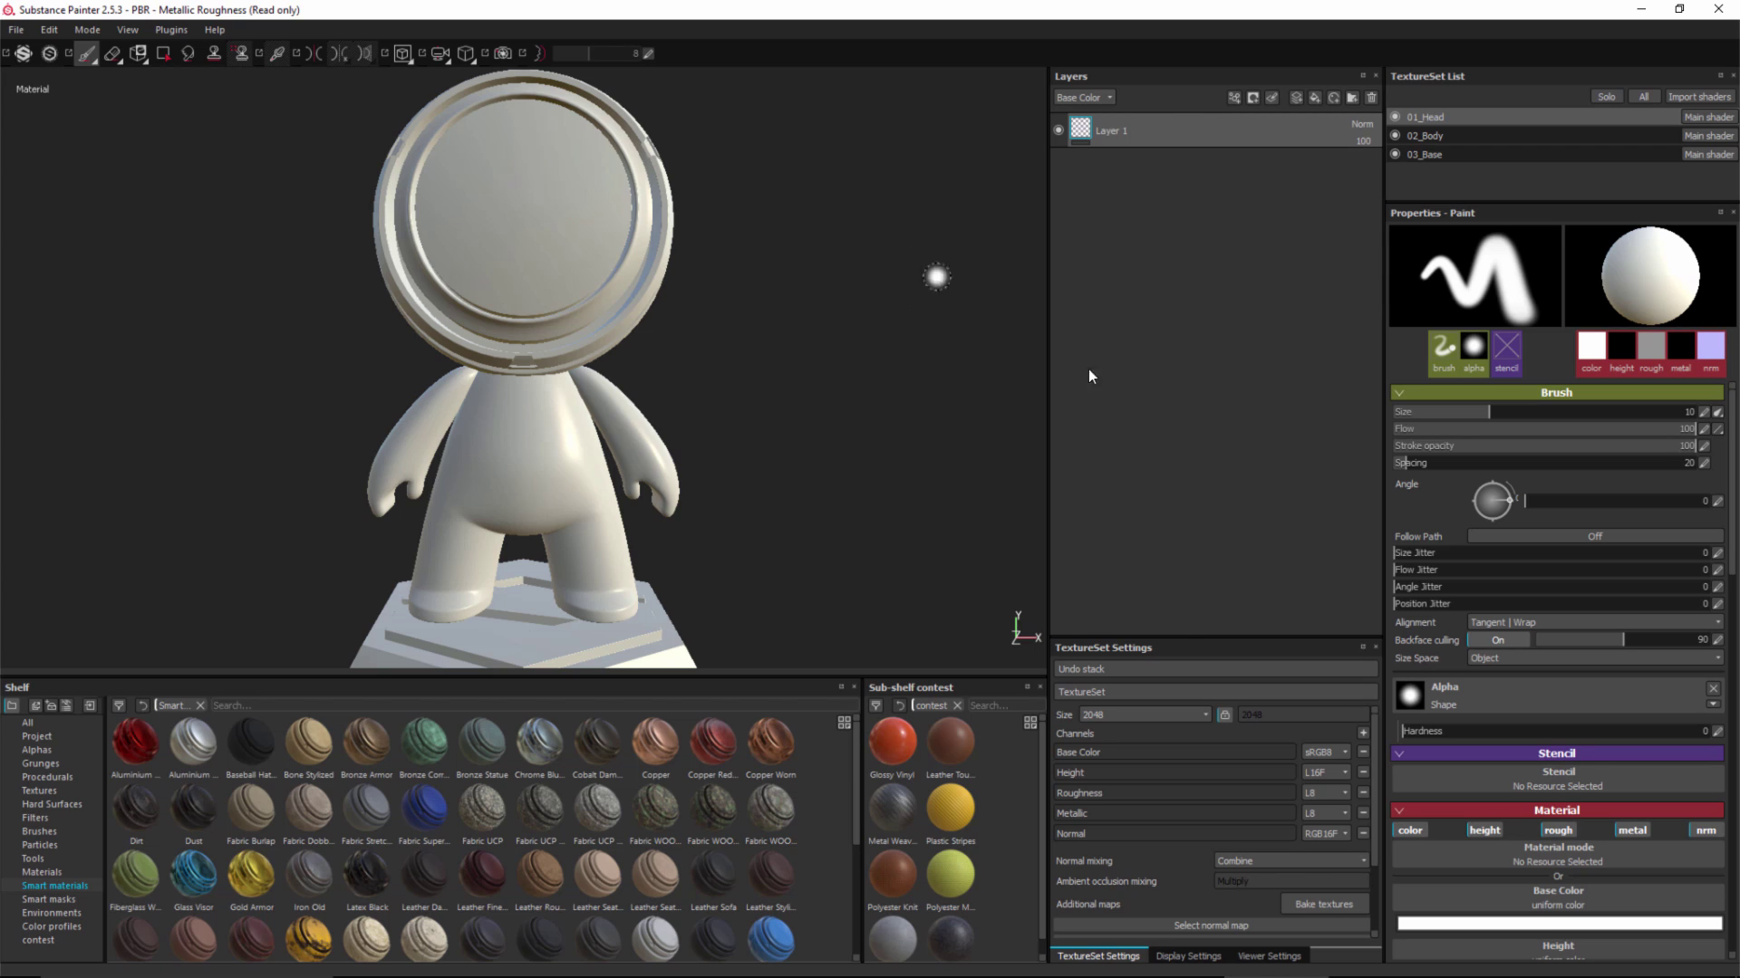
pyautogui.moveTo(1178, 639); pyautogui.dragTo(1166, 335)
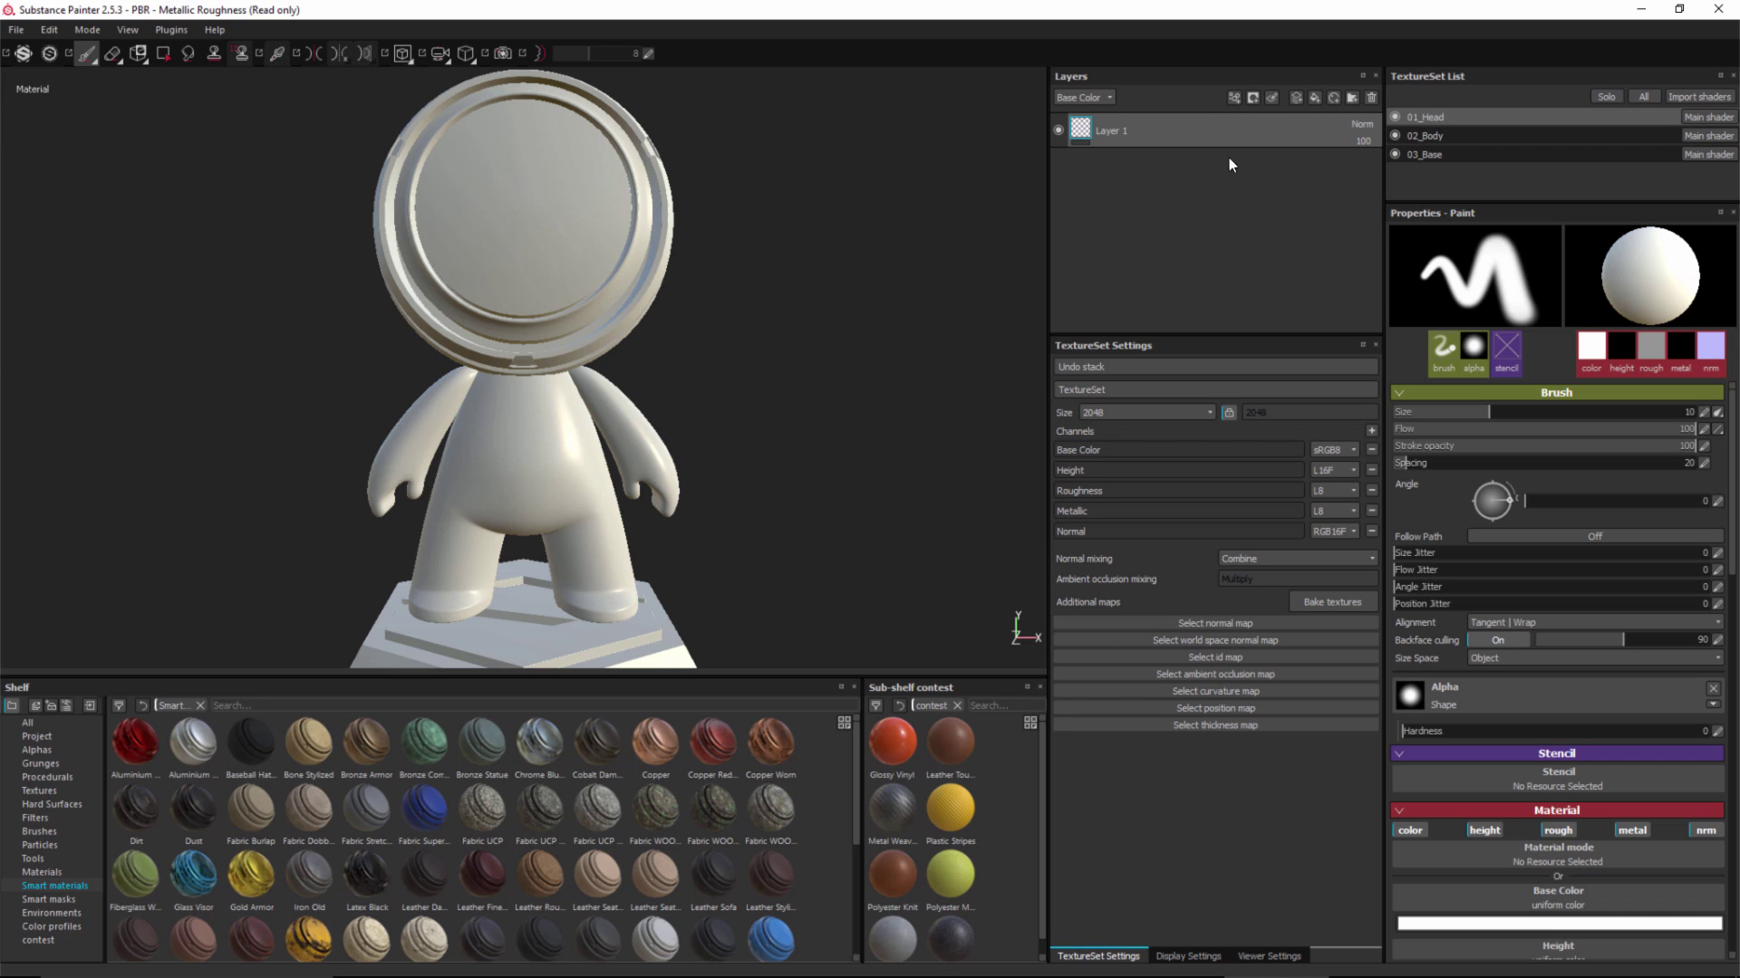
# Step: Bake only Ambient occlusion and Curvature at 2048 output size for all texture sets
pyautogui.click(1337, 601)
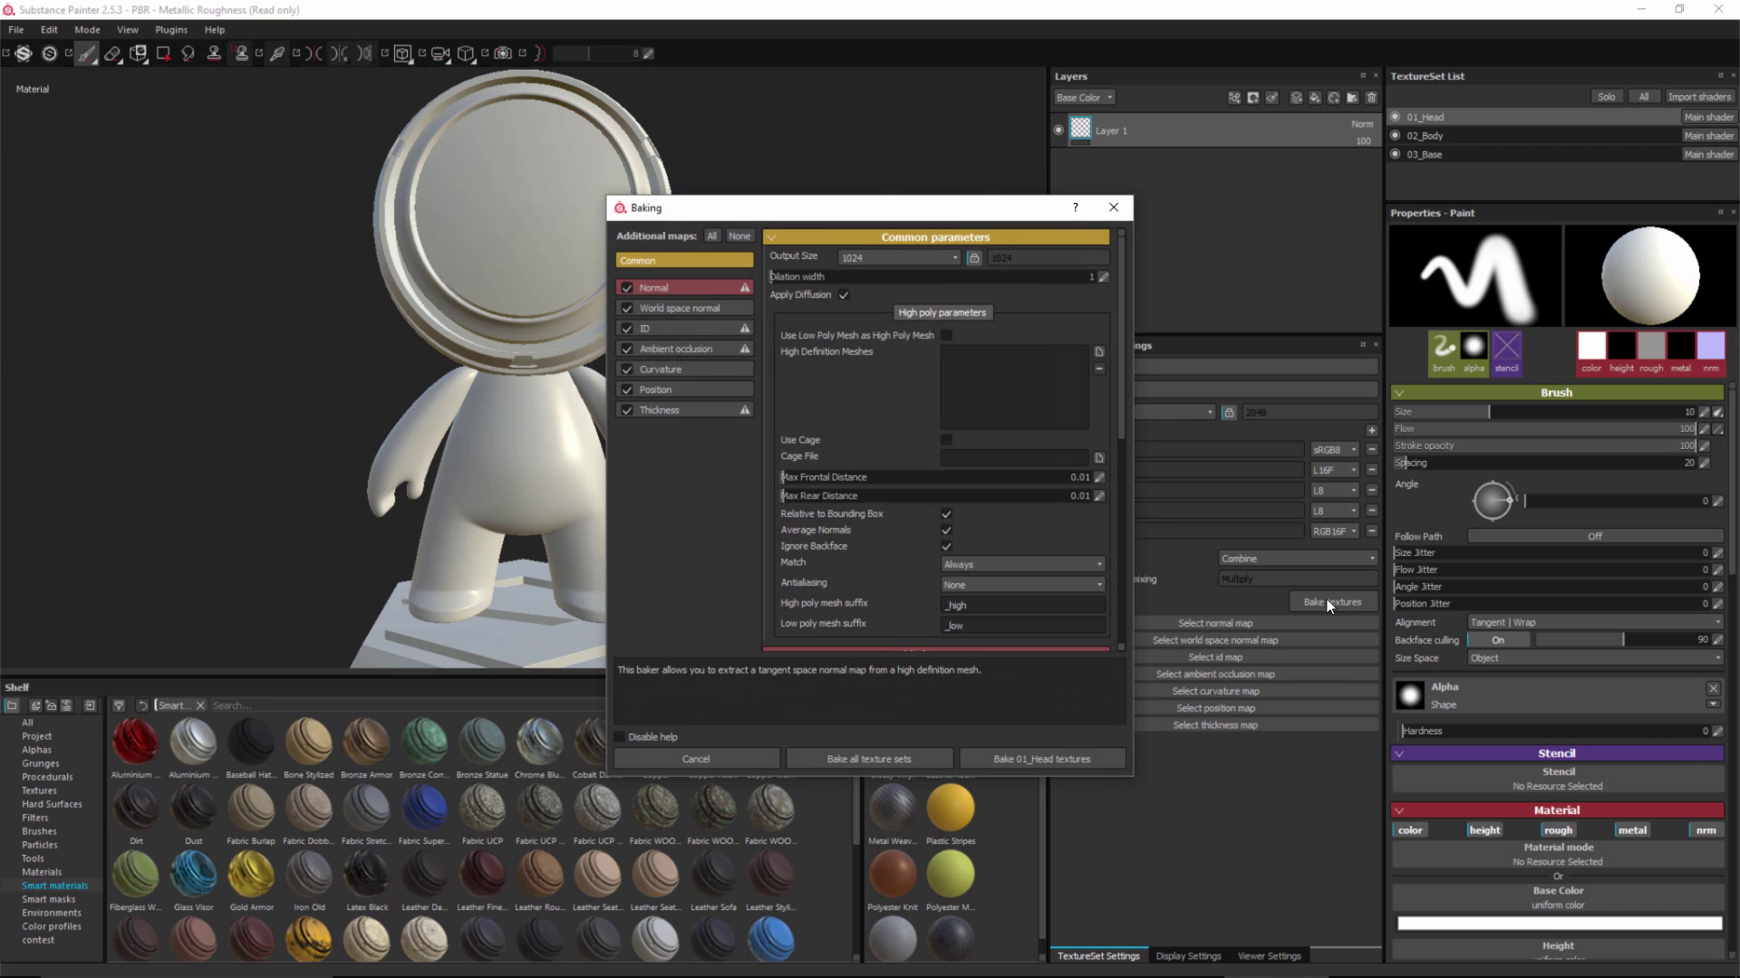
pyautogui.click(739, 237)
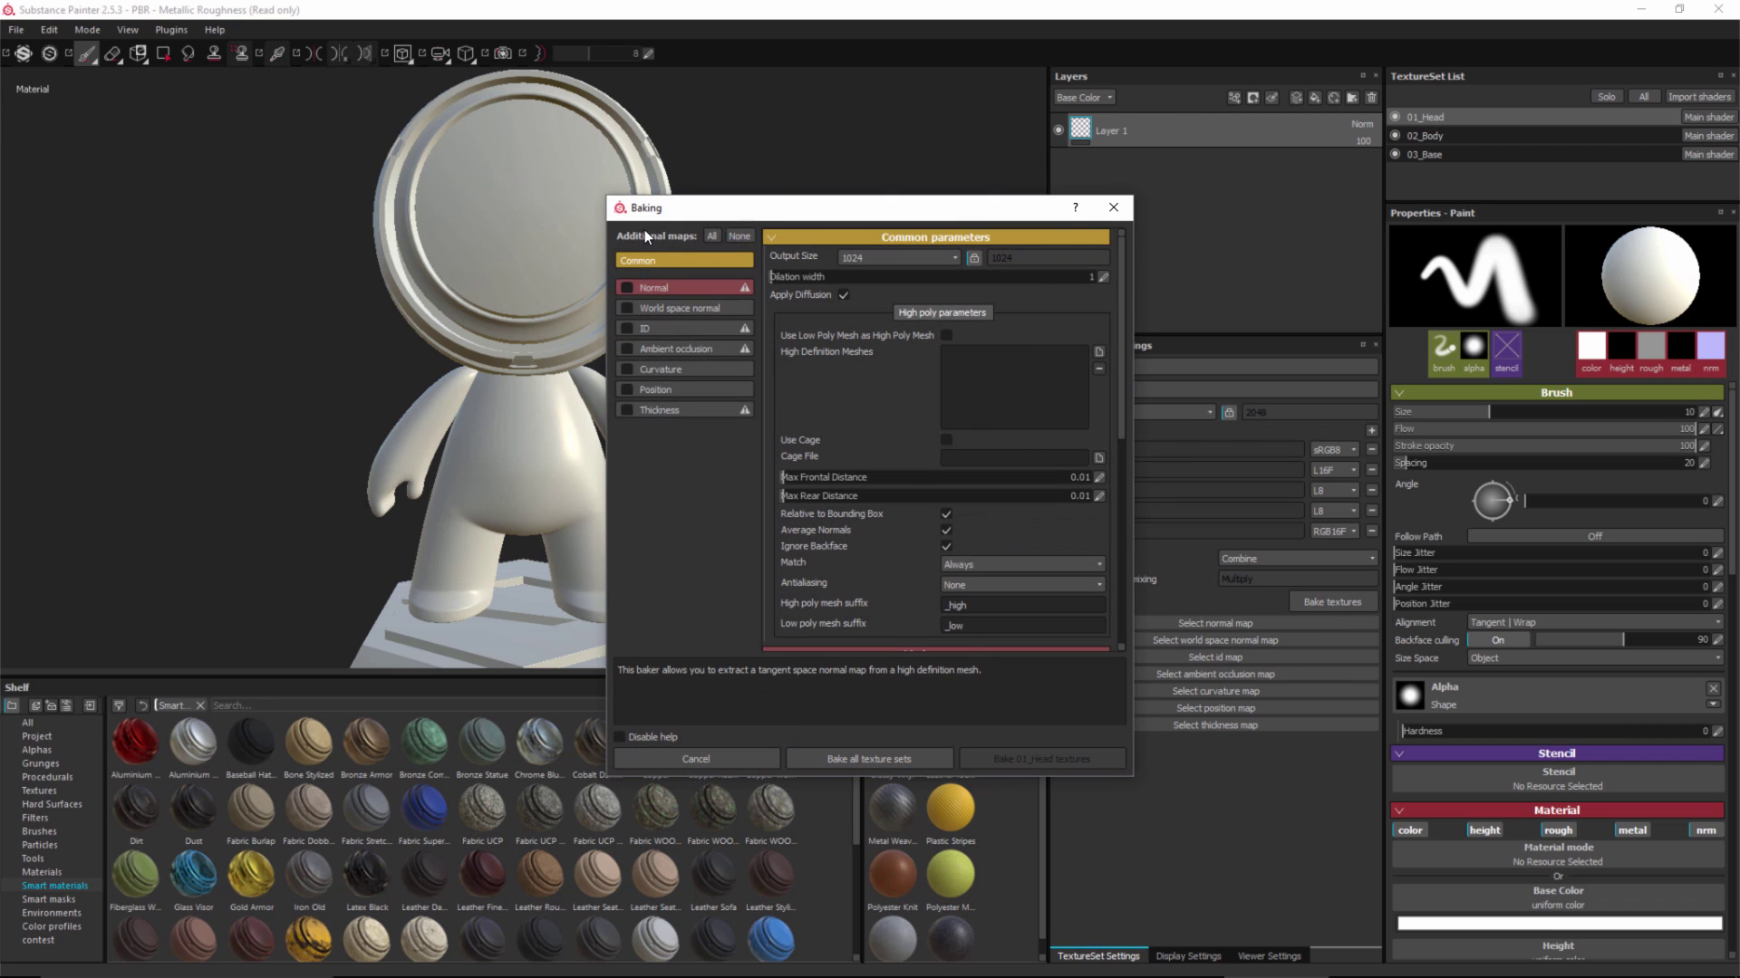
pyautogui.click(627, 350)
pyautogui.click(627, 368)
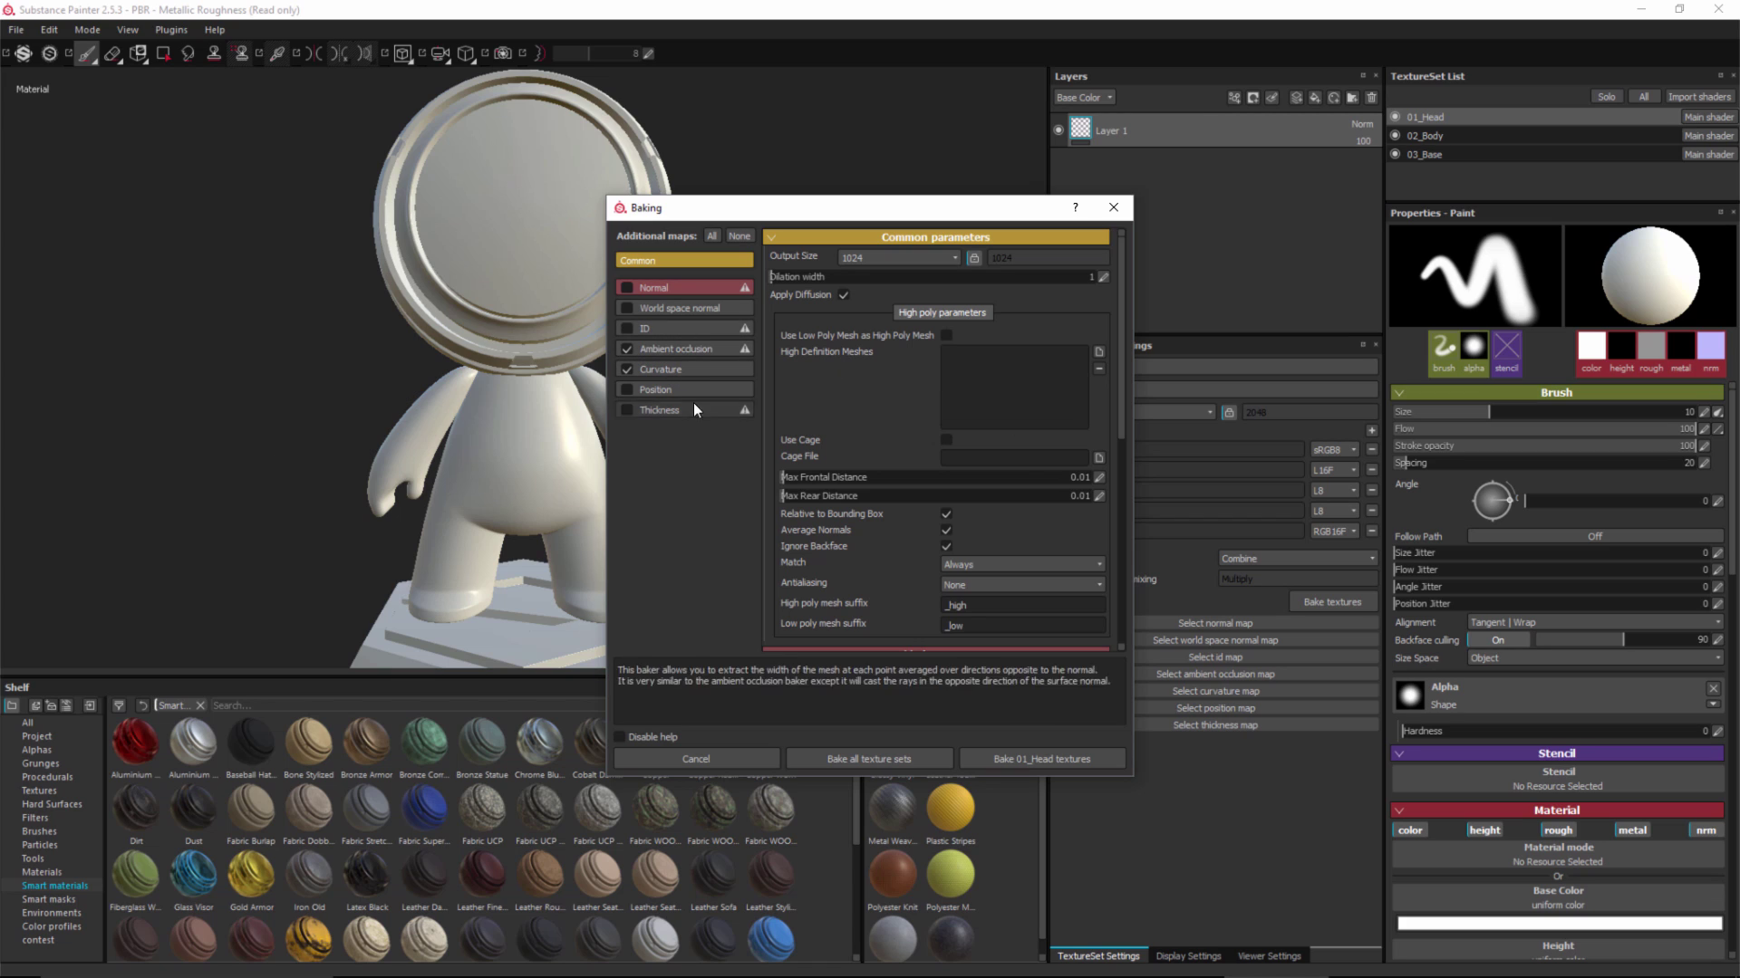
pyautogui.click(922, 259)
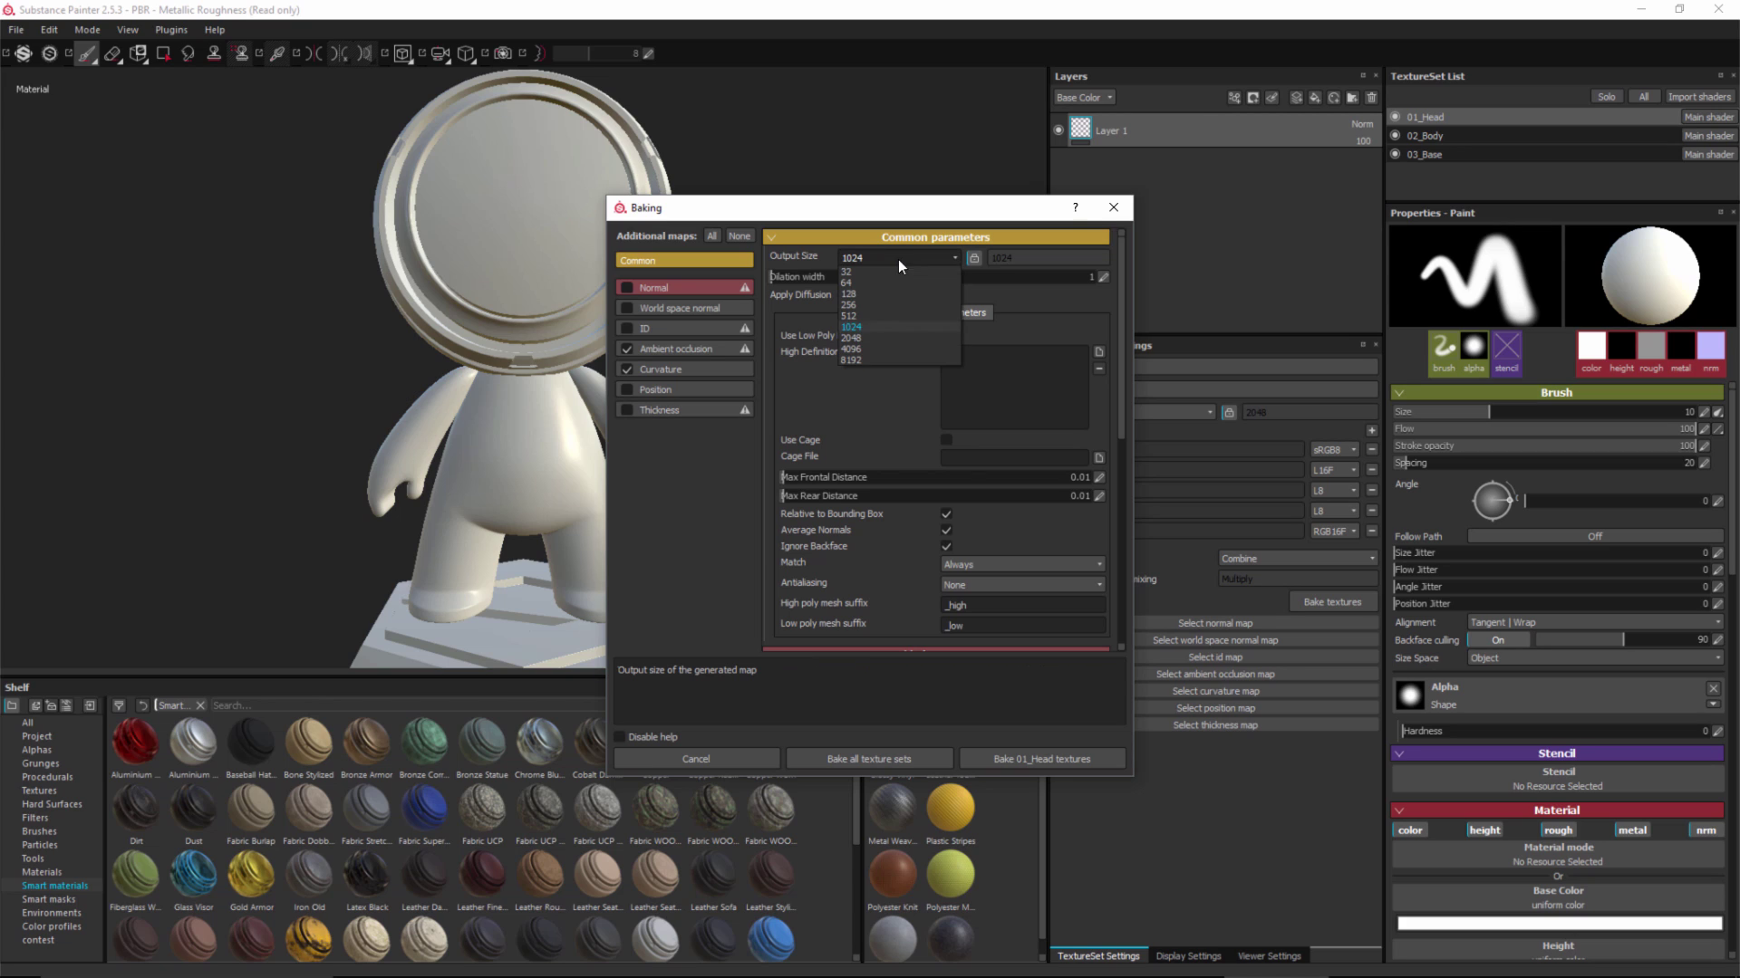
pyautogui.click(862, 338)
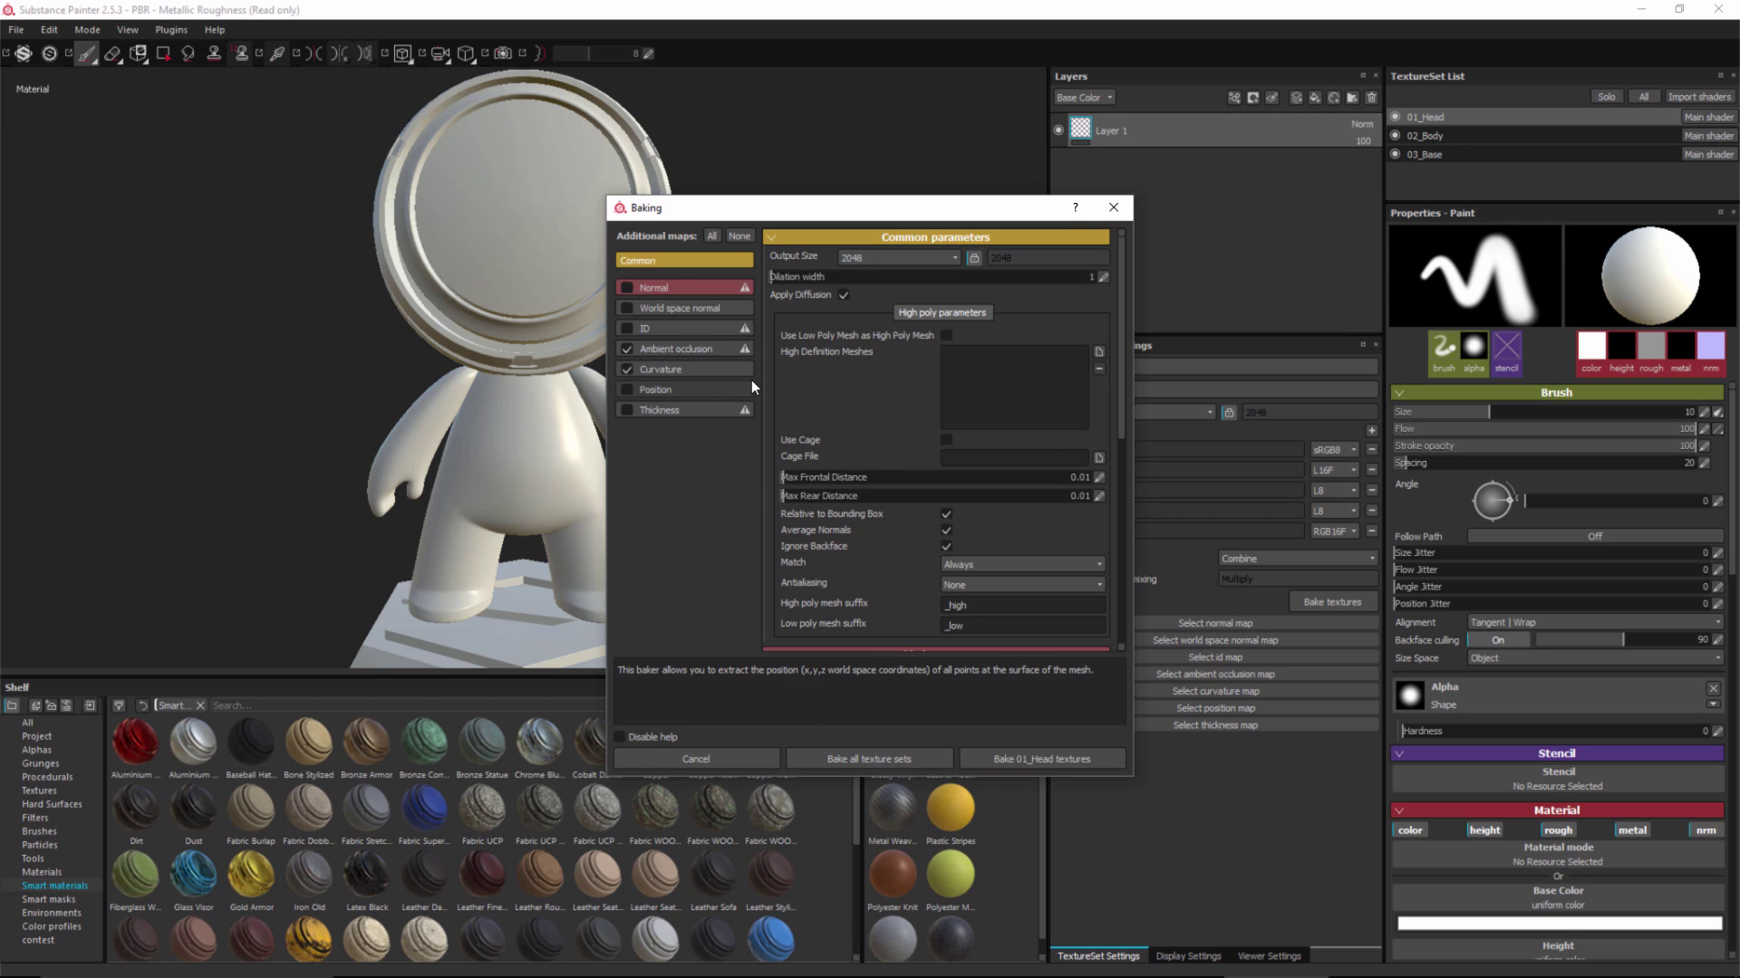
pyautogui.click(861, 757)
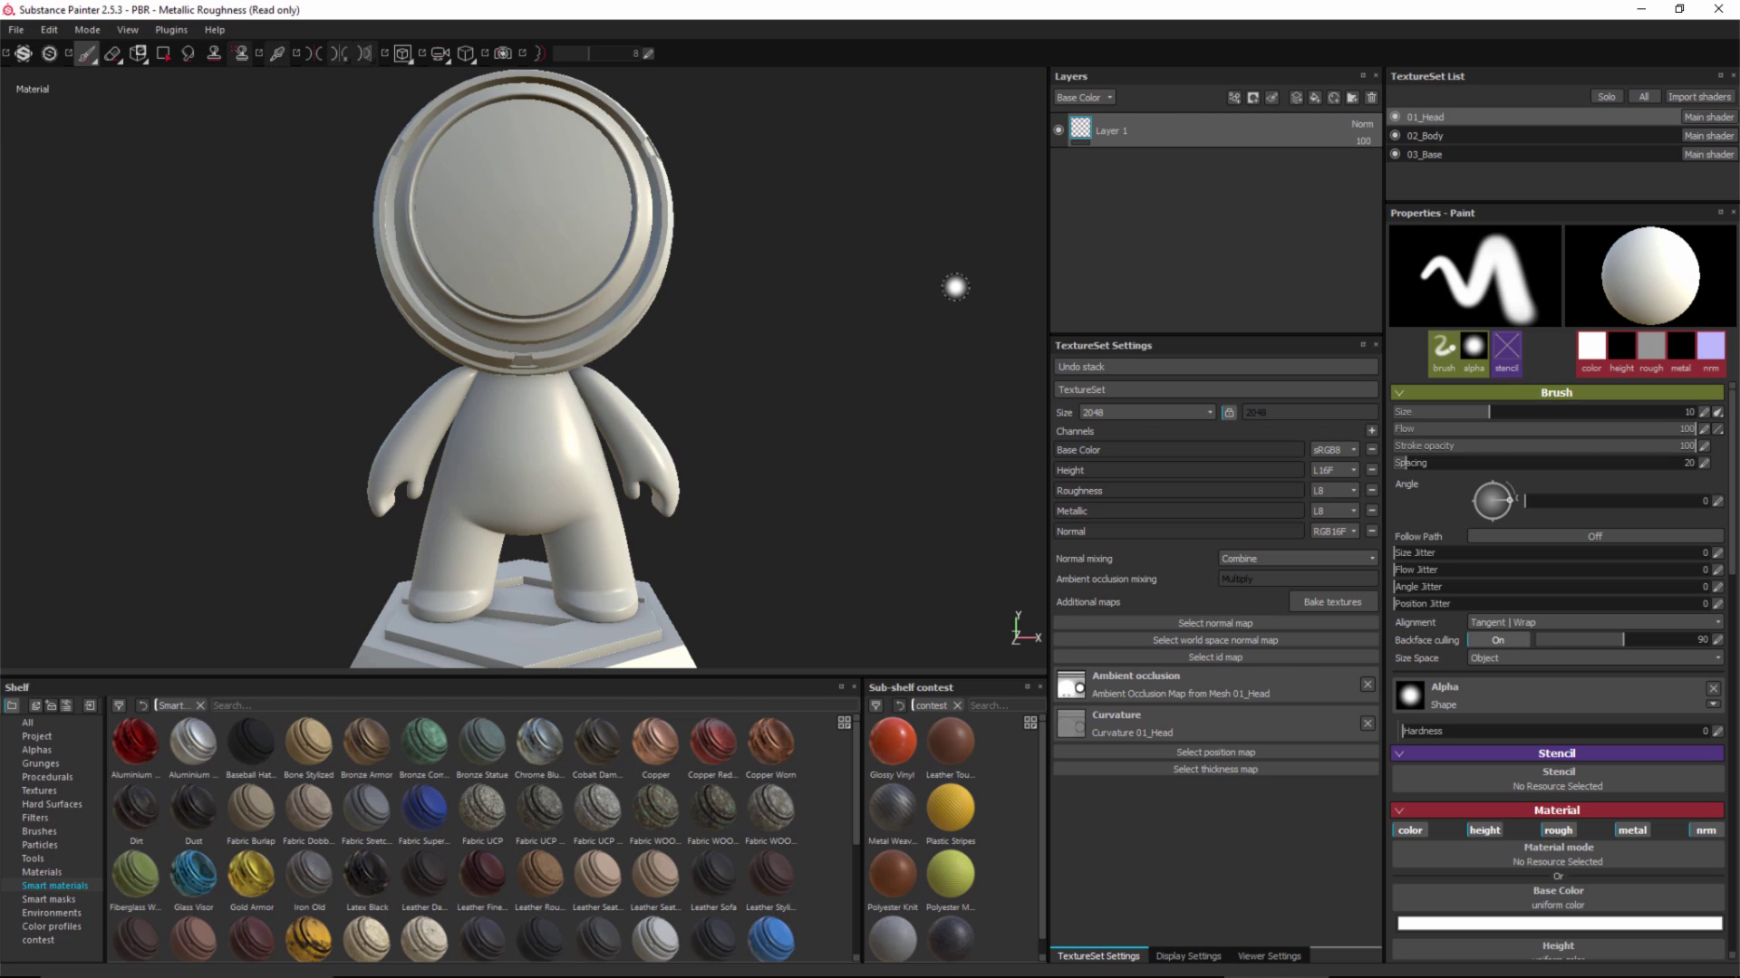
# Step: Set the viewer's environment map to tomoco_studio
pyautogui.click(1266, 957)
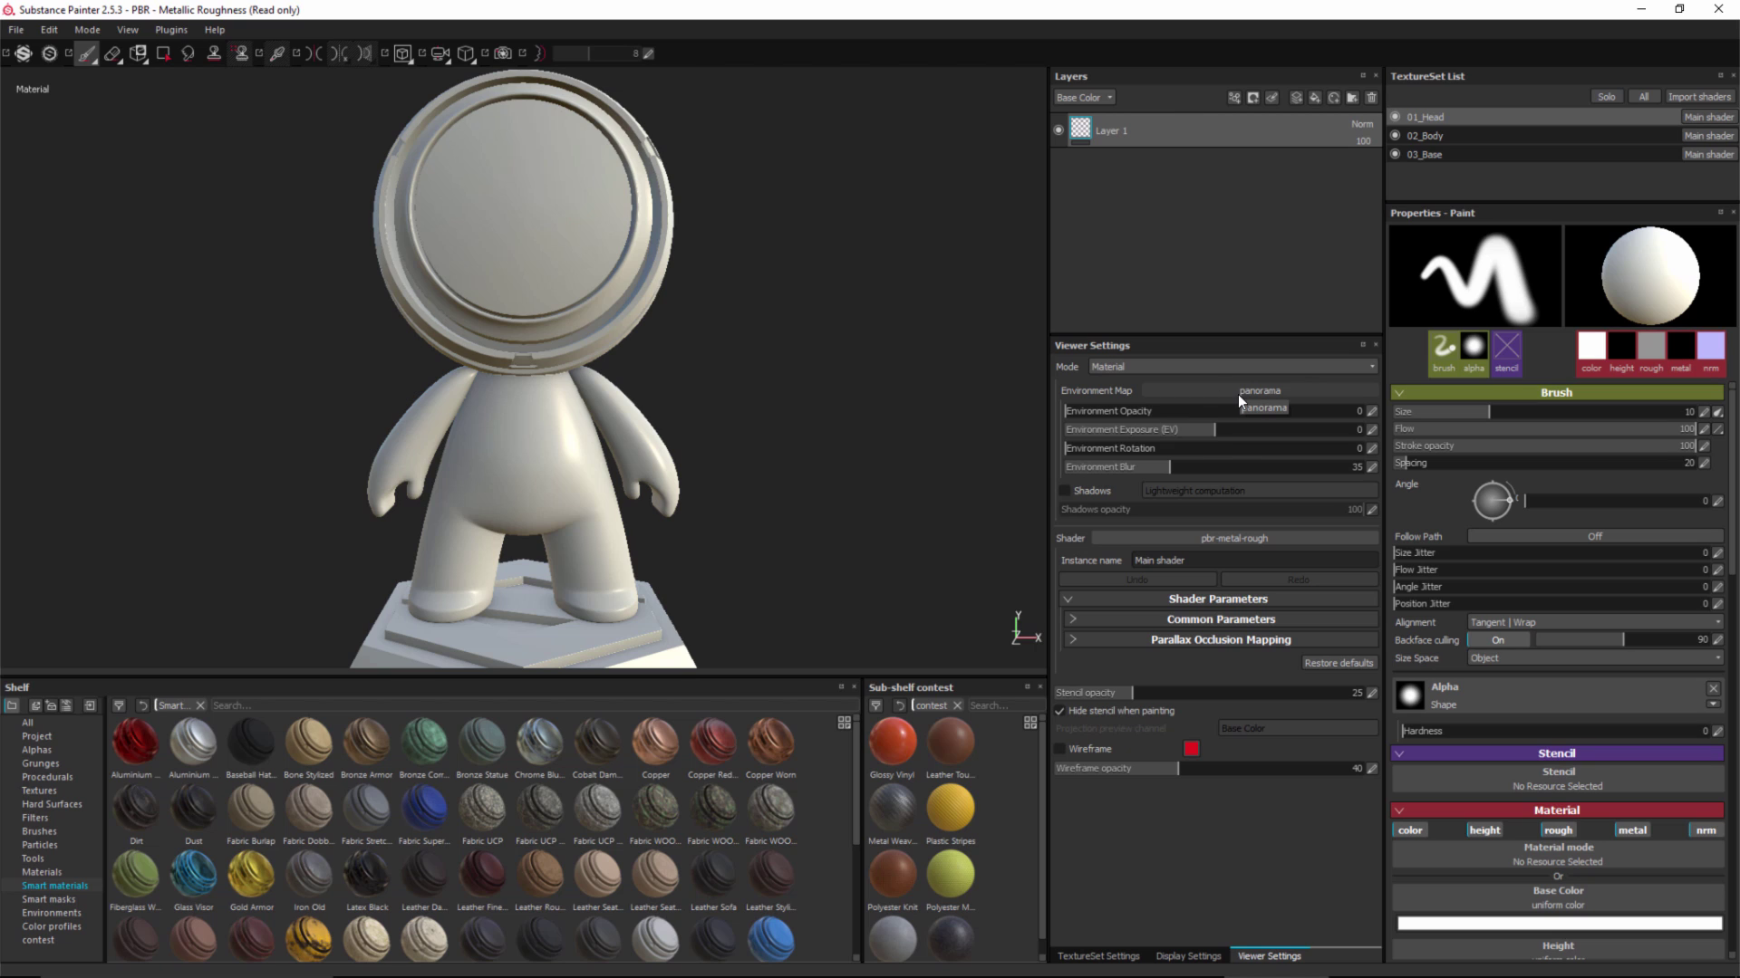
pyautogui.click(1209, 387)
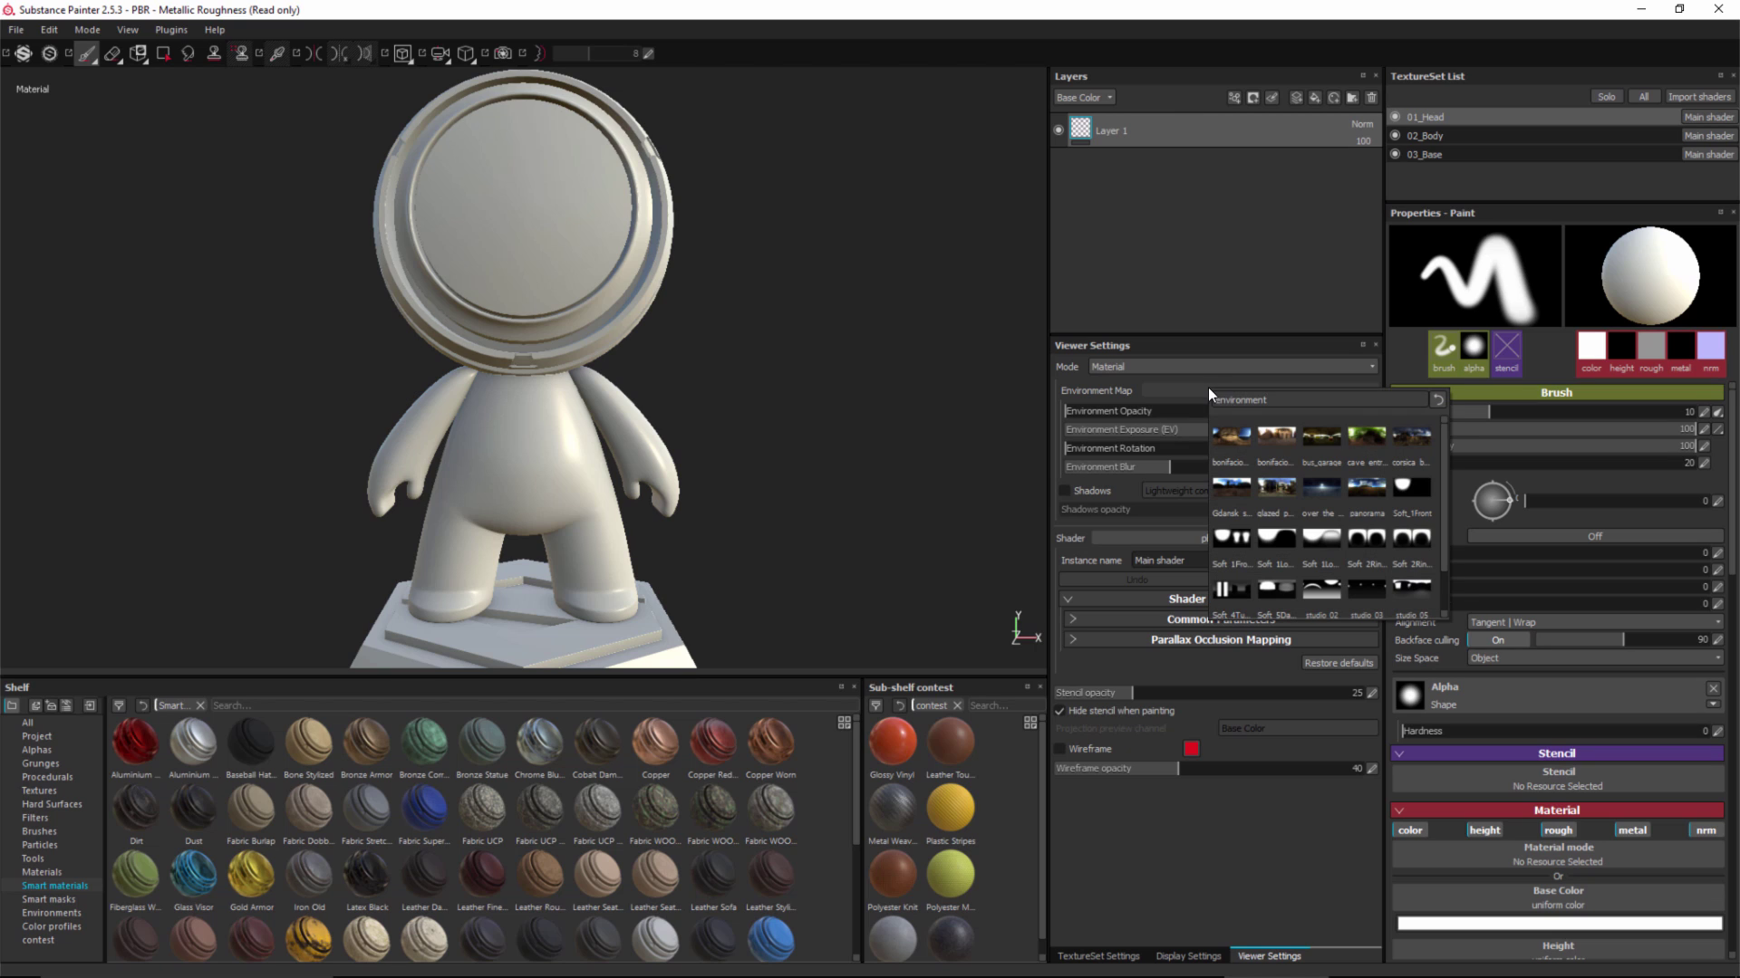
pyautogui.moveTo(1444, 535); pyautogui.dragTo(1439, 578)
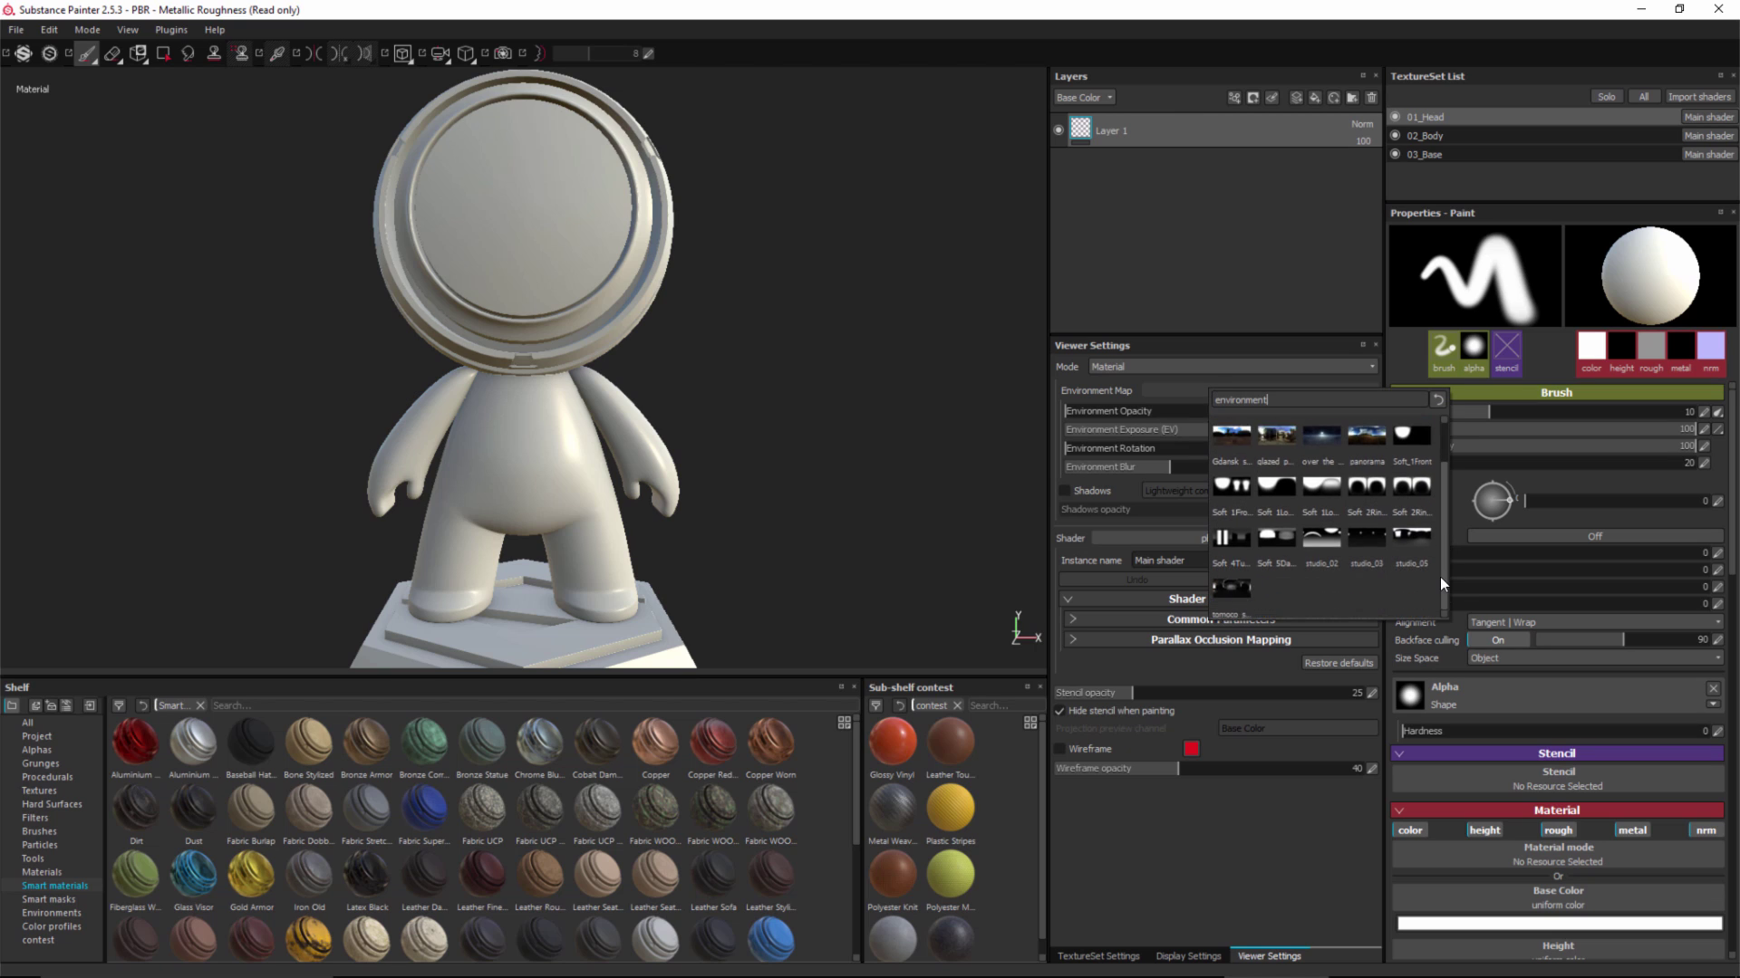
pyautogui.click(1232, 585)
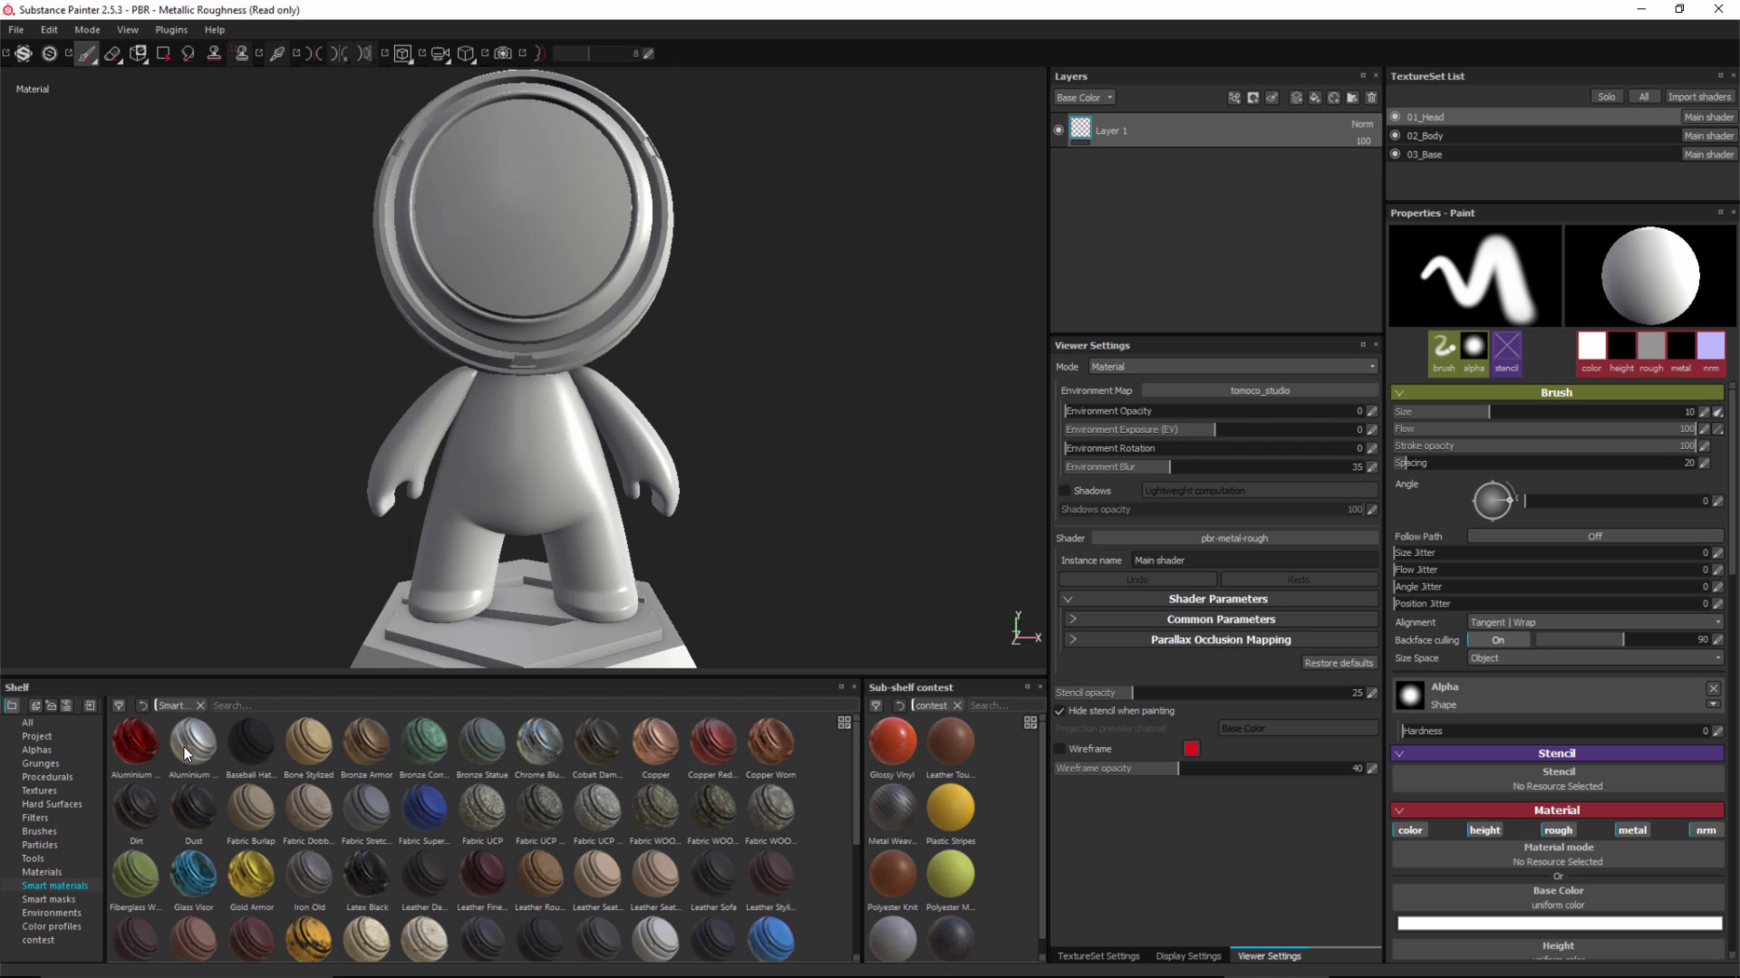
pyautogui.moveTo(185, 754)
pyautogui.mouseDown()
pyautogui.moveTo(192, 471)
pyautogui.moveTo(1143, 229)
pyautogui.moveTo(1138, 267)
pyautogui.mouseUp()
# Step: Drop Aluminium Brushed Worn onto 01_Head's layers, then orbit and rotate the environment lighting
pyautogui.moveTo(465, 261)
pyautogui.keyDown('alt'); pyautogui.mouseDown()
pyautogui.moveTo(591, 274)
pyautogui.moveTo(761, 443)
pyautogui.mouseUp(); pyautogui.keyUp('alt')
pyautogui.moveTo(761, 443)
pyautogui.keyDown('shift'); pyautogui.mouseDown(button='right')
pyautogui.moveTo(625, 419)
pyautogui.moveTo(709, 381)
pyautogui.moveTo(682, 385)
pyautogui.mouseUp(button='right'); pyautogui.keyUp('shift')
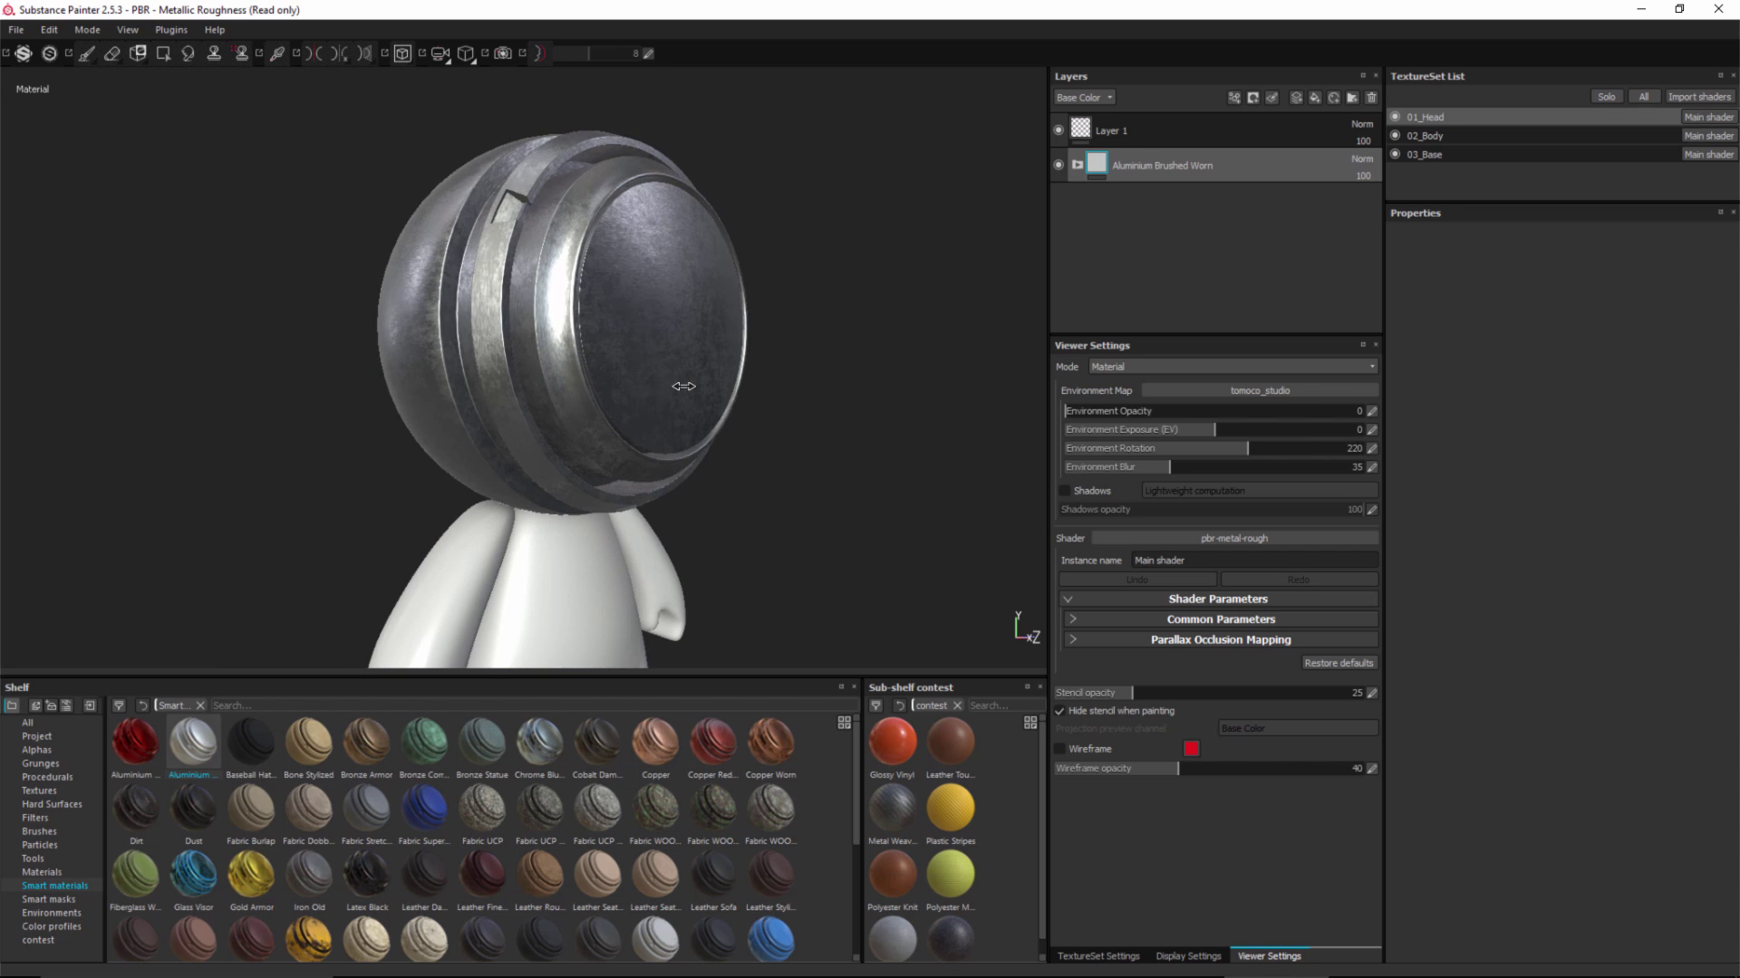
pyautogui.keyDown('alt'); pyautogui.moveTo(680, 389); pyautogui.dragTo(625, 299); pyautogui.keyUp('alt')
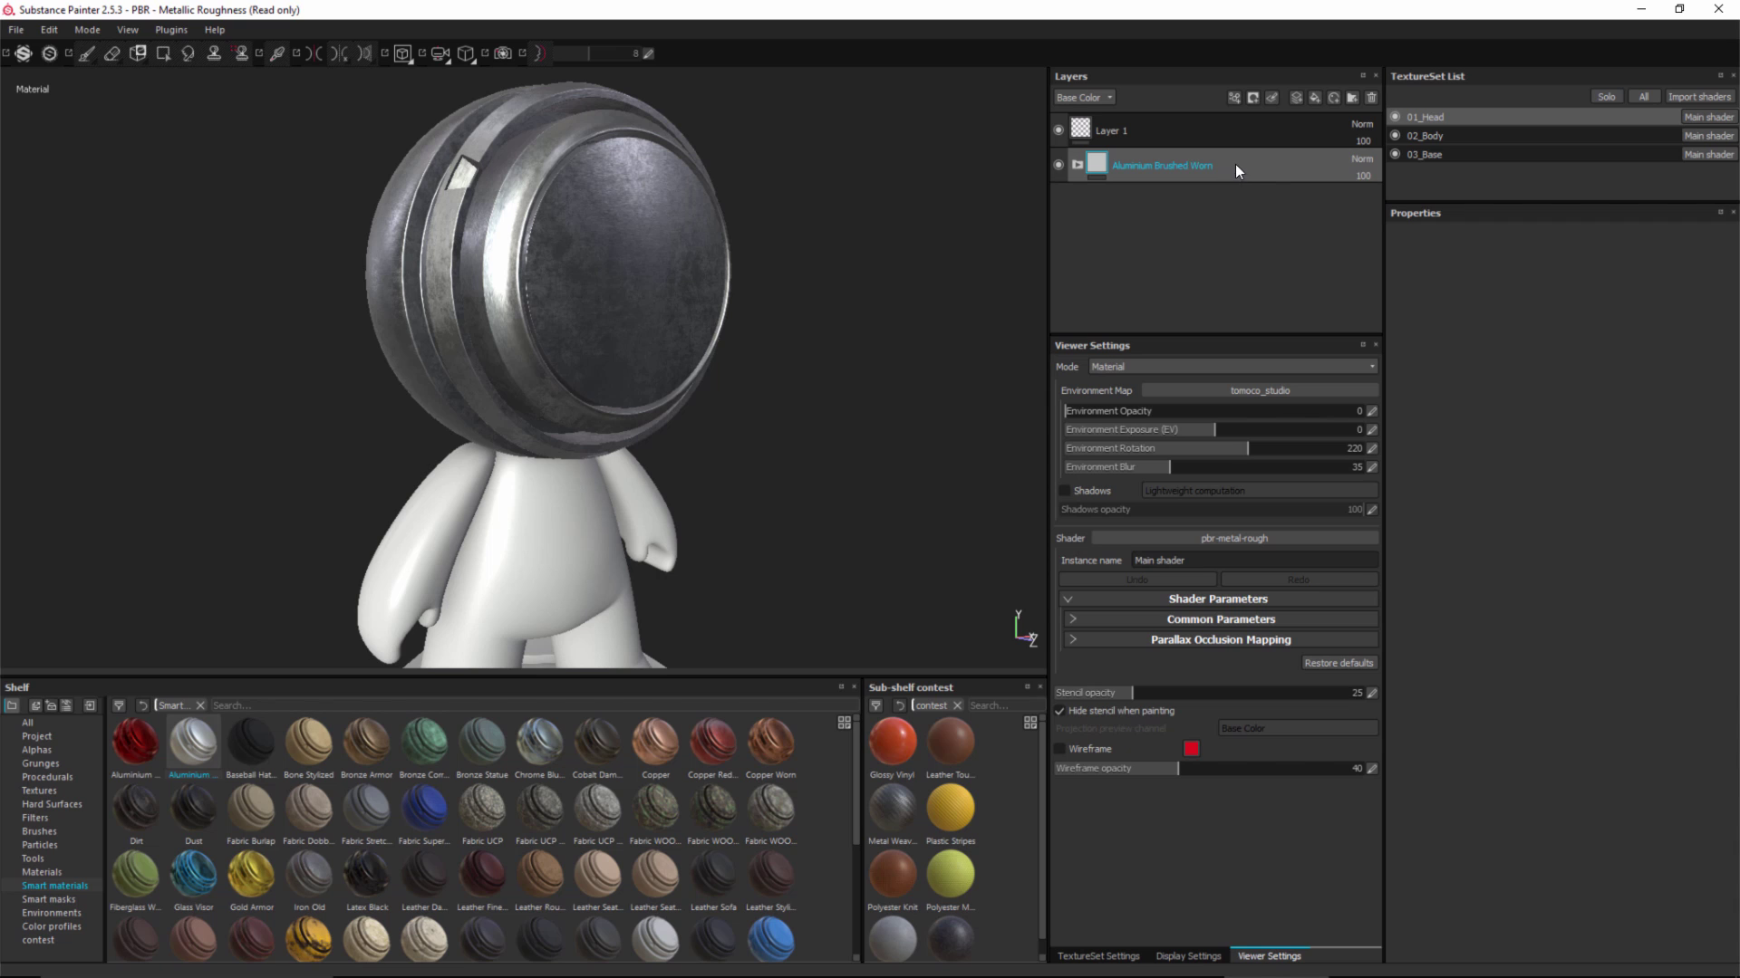
pyautogui.keyDown('alt'); pyautogui.moveTo(705, 381); pyautogui.dragTo(709, 381); pyautogui.keyUp('alt')
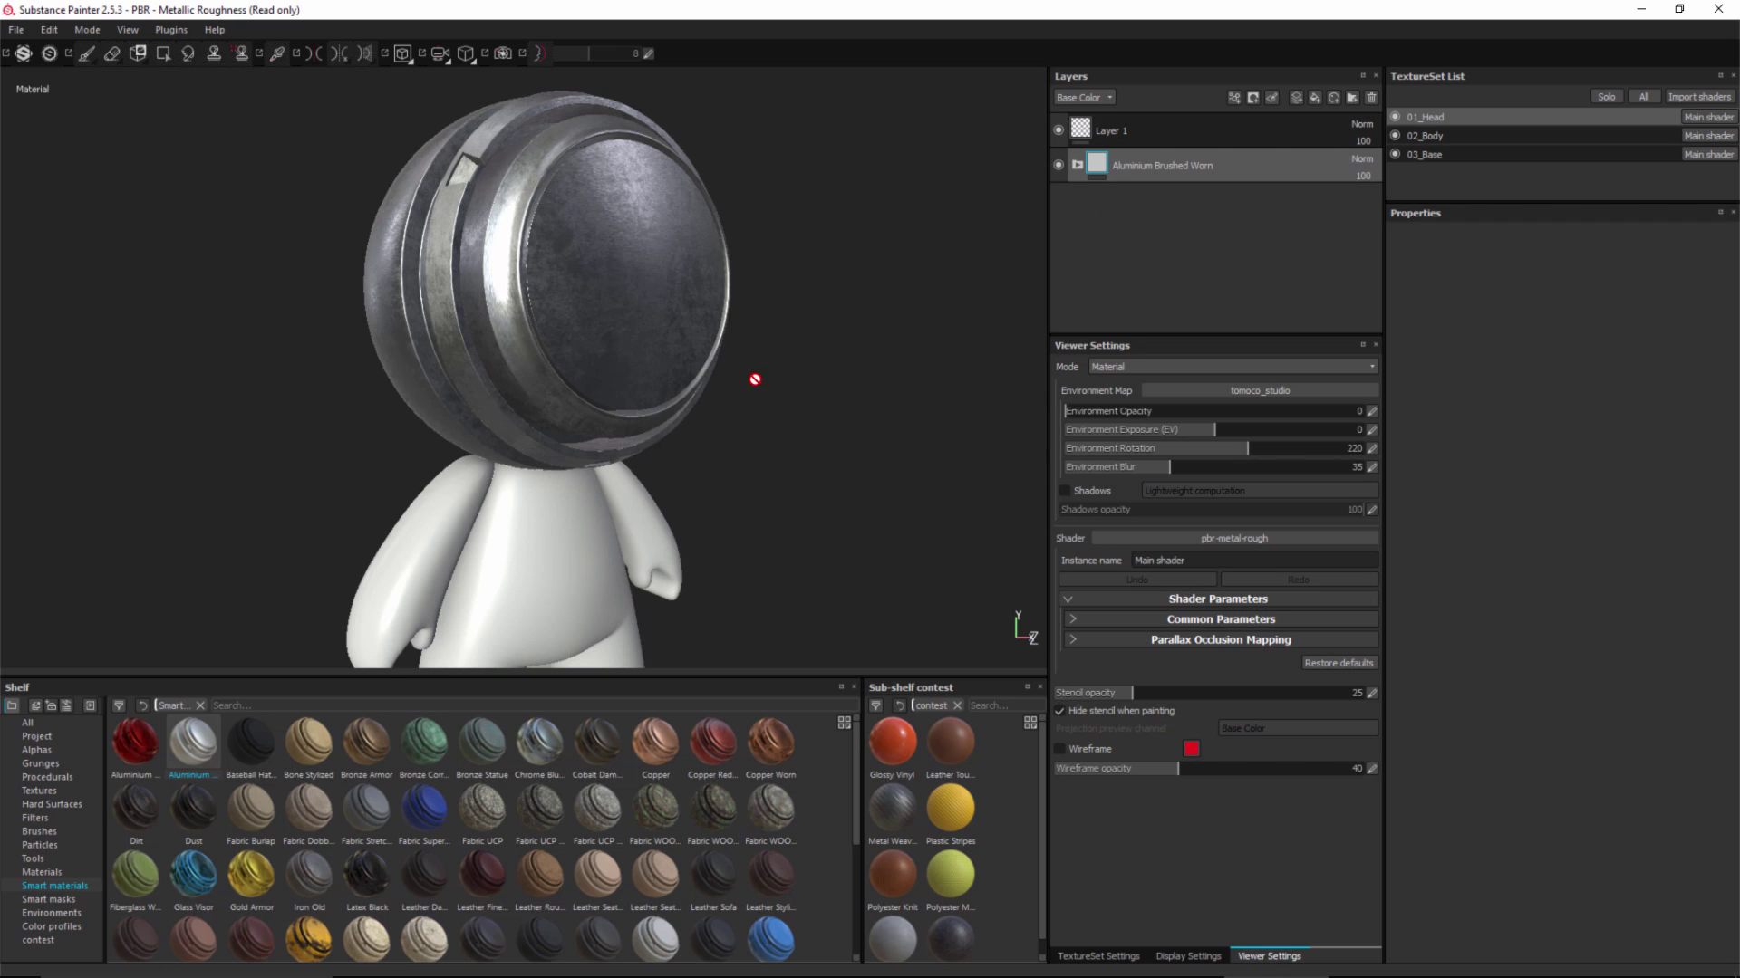
pyautogui.keyDown('alt'); pyautogui.moveTo(765, 392); pyautogui.dragTo(779, 399); pyautogui.keyUp('alt')
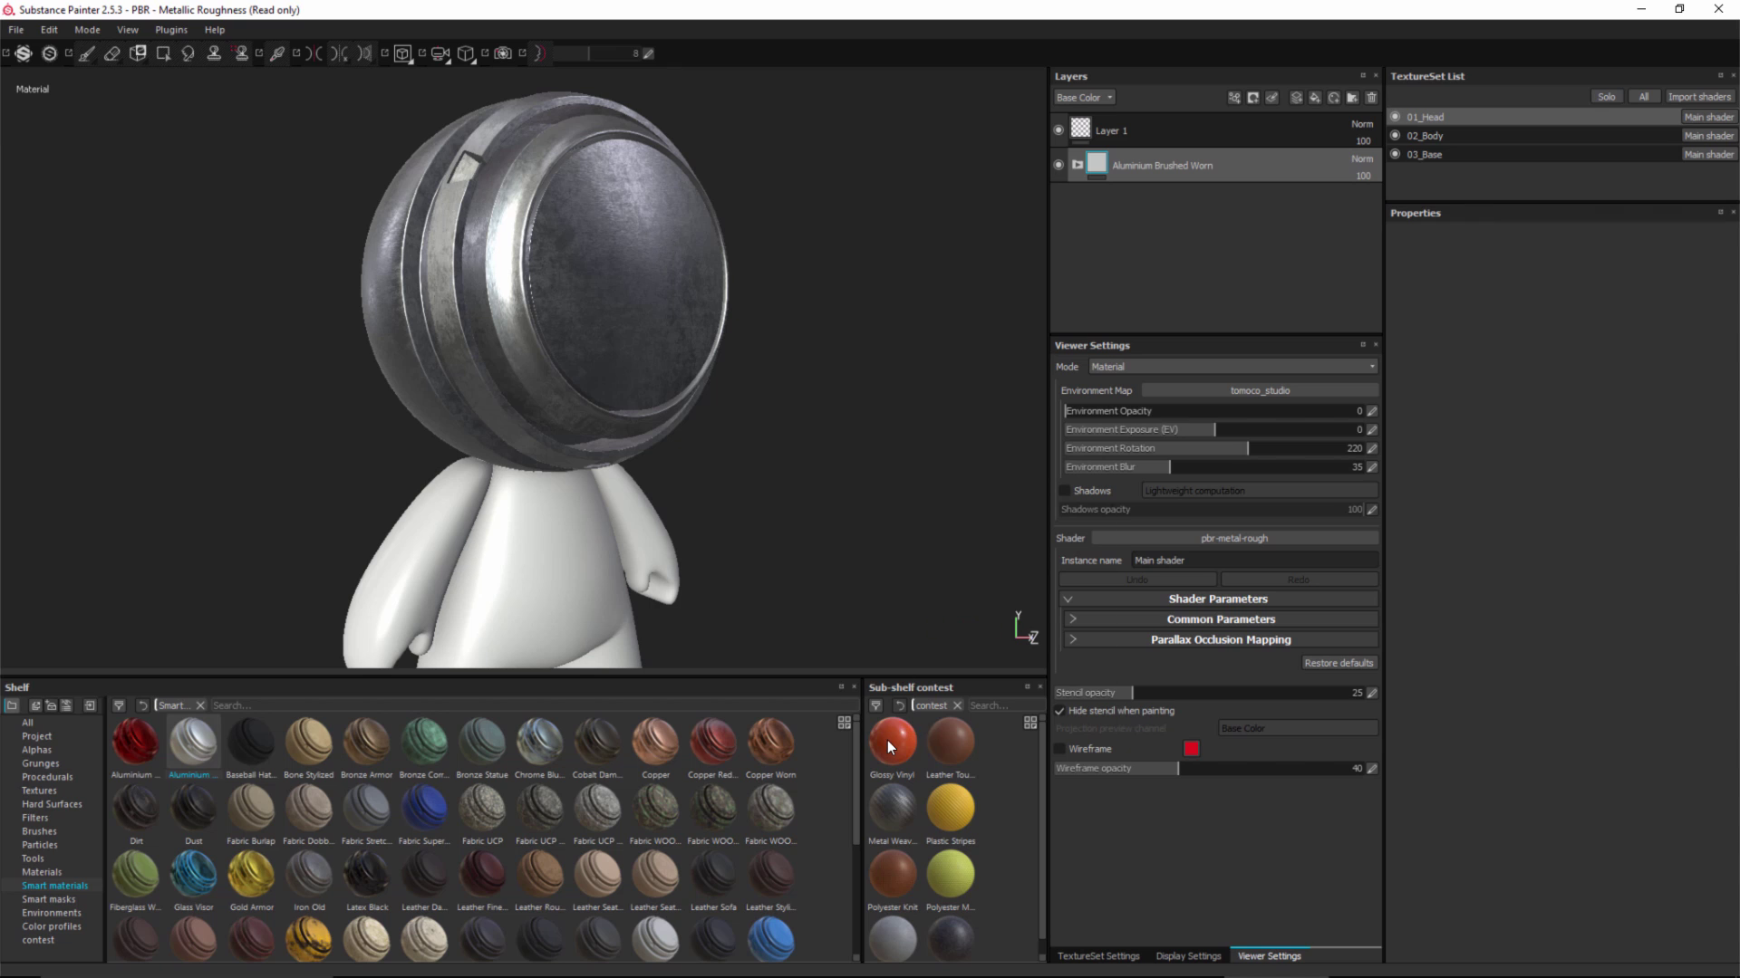
pyautogui.moveTo(888, 741)
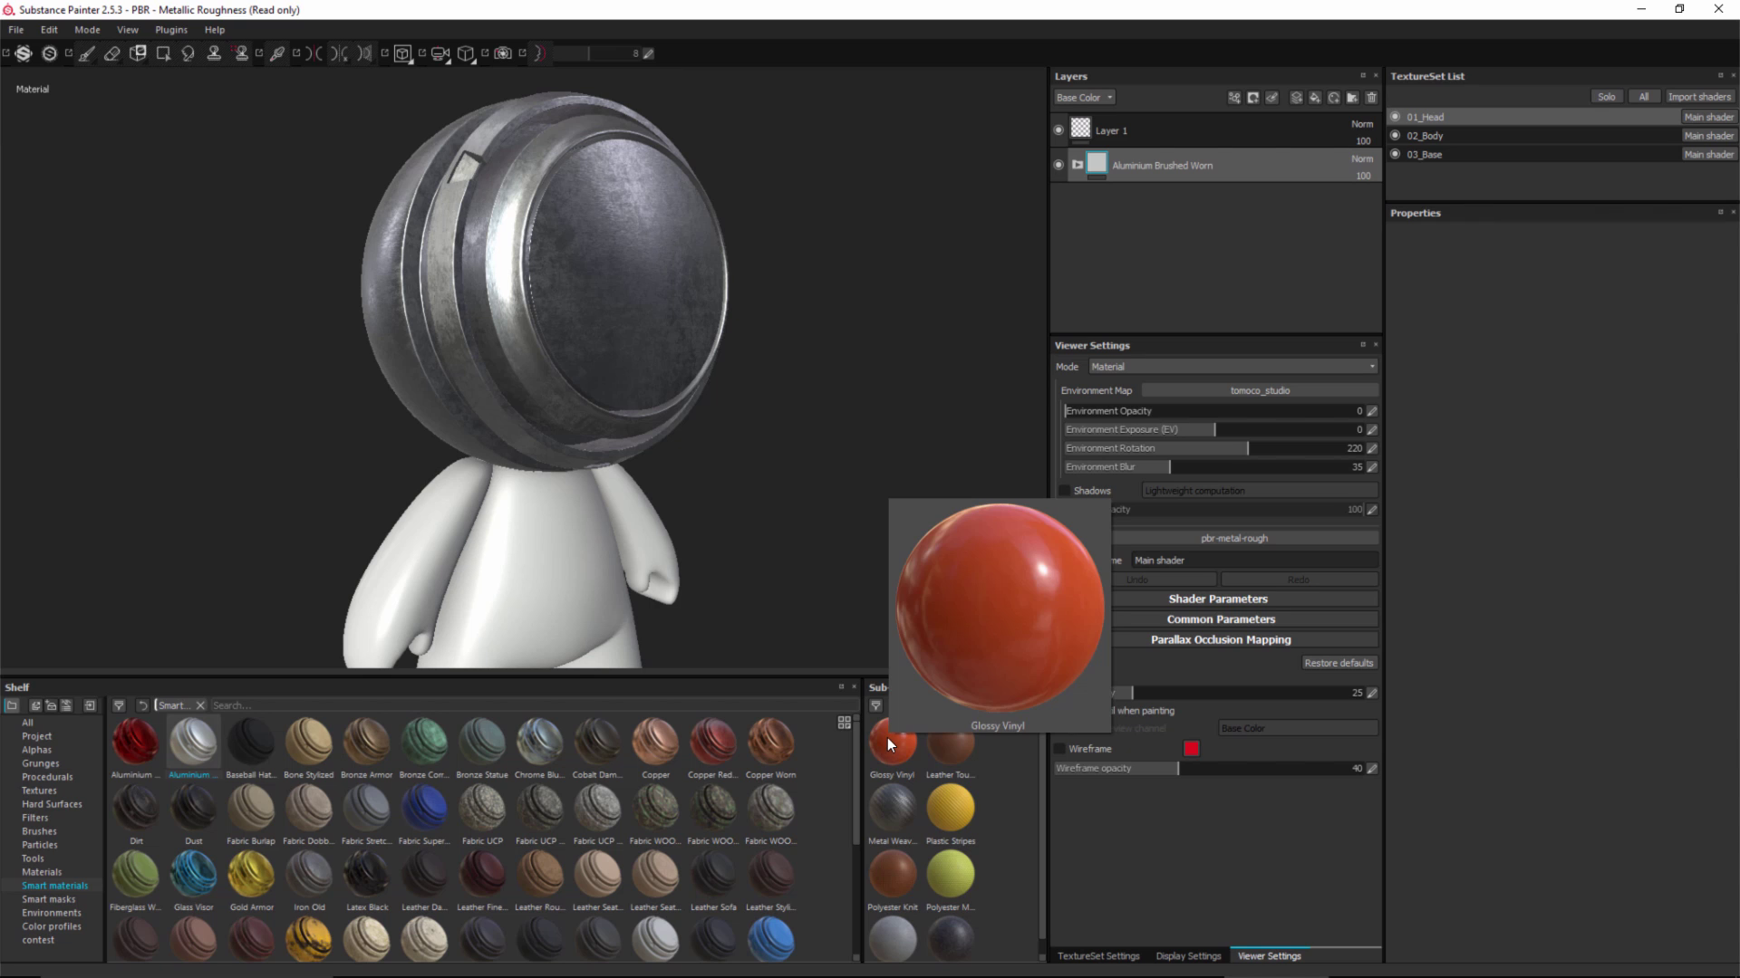
# Step: Add the contest sub-shelf's Glossy Vinyl as a layer above Aluminium Brushed Worn
pyautogui.moveTo(888, 738); pyautogui.dragTo(1201, 145)
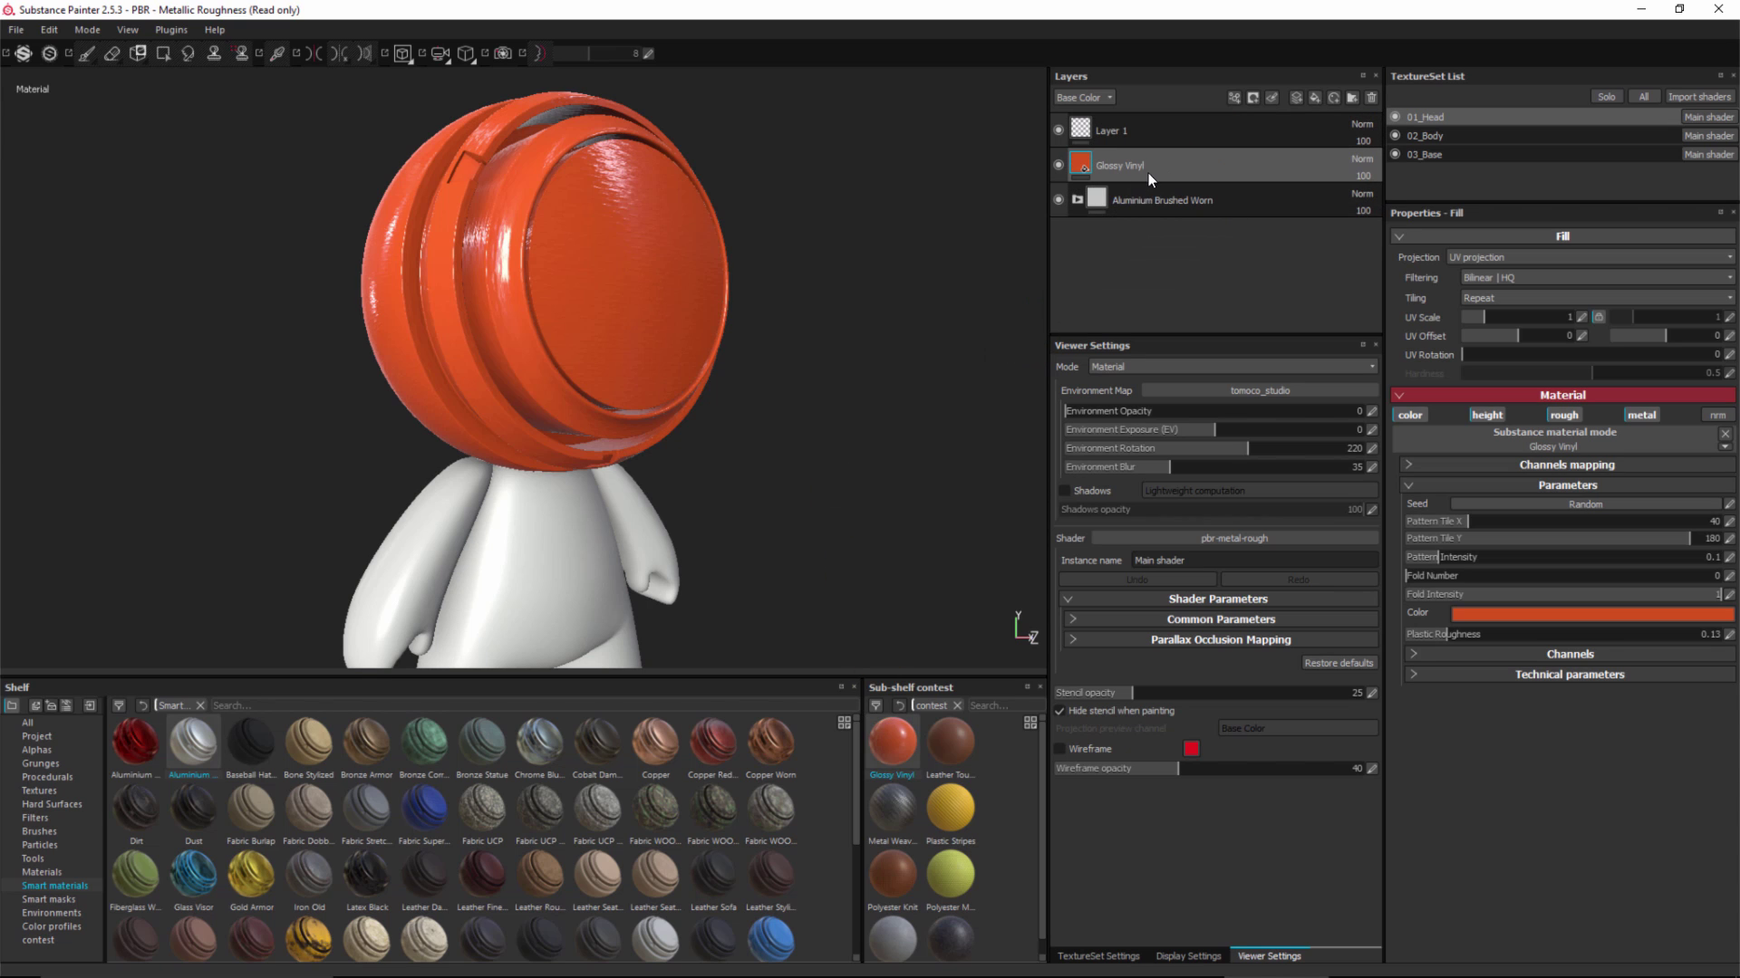